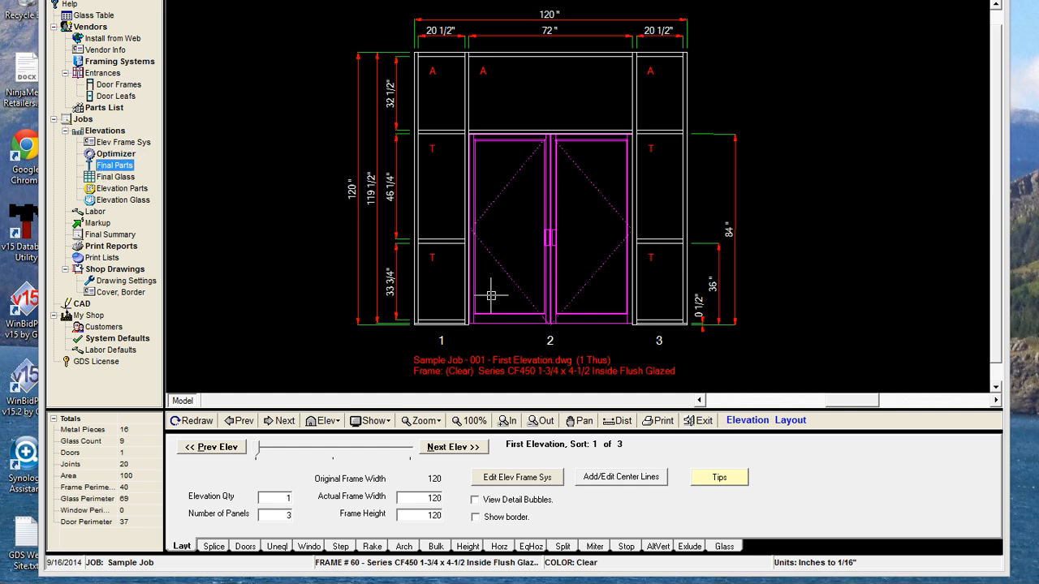
Load the elevation's cut pieces into the Metal Optimizer, optimize them into 288-inch stock, then close it
{"action": "left_click", "coordinate": [115, 153]}
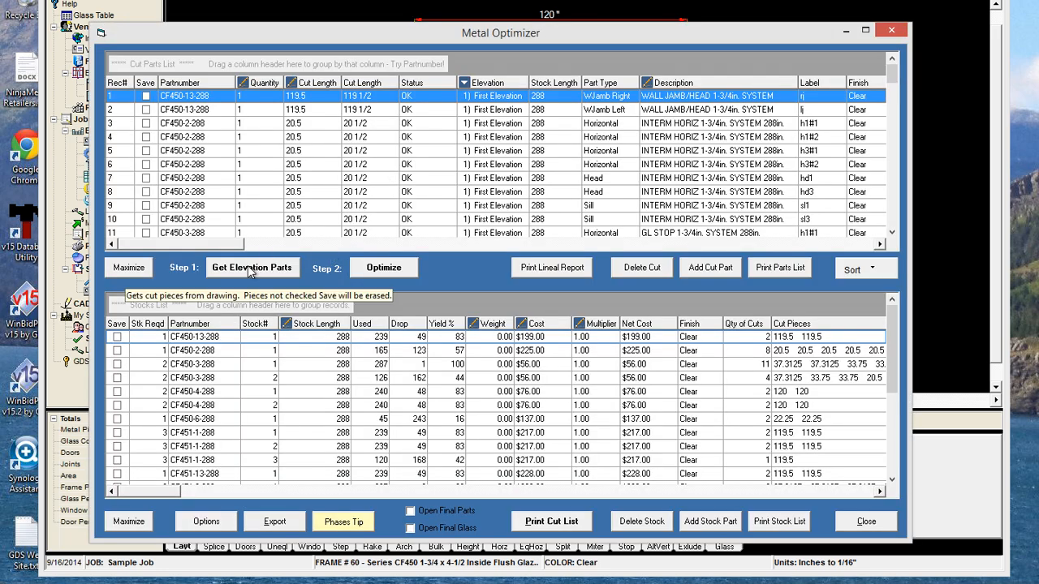
{"action": "left_click", "coordinate": [252, 269]}
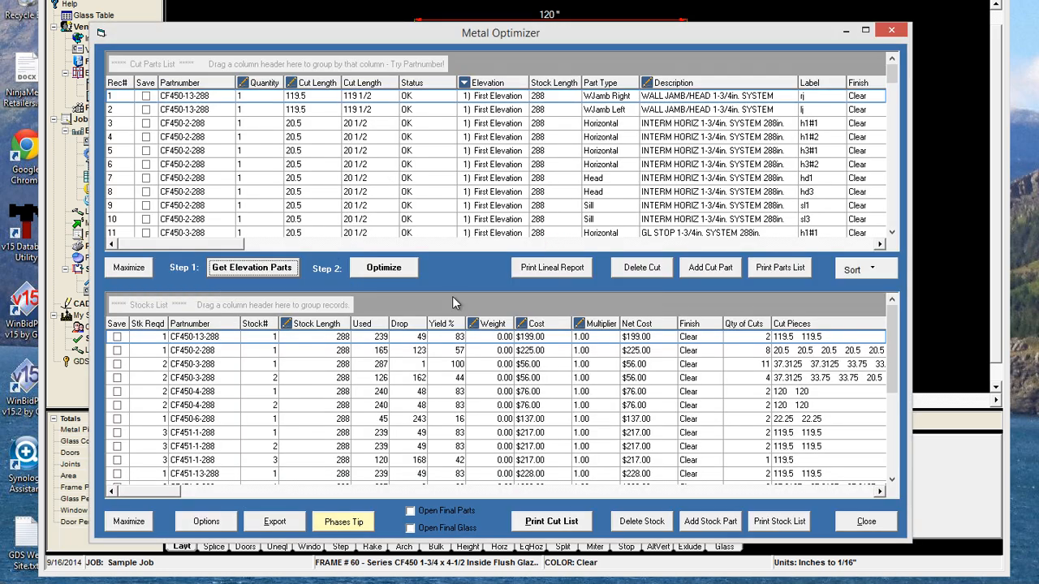
{"action": "left_click", "coordinate": [371, 270]}
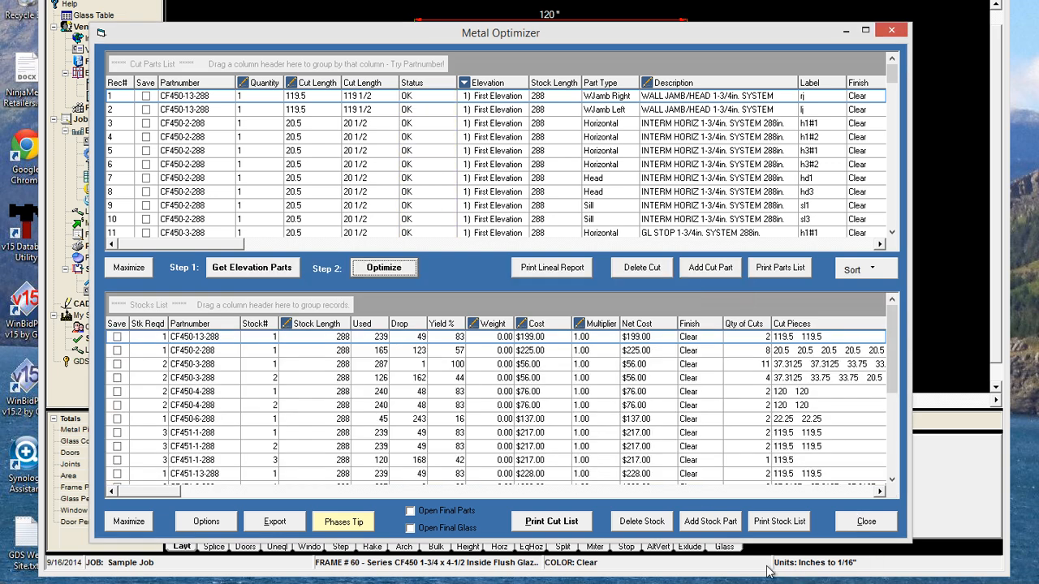
{"action": "left_click", "coordinate": [858, 524]}
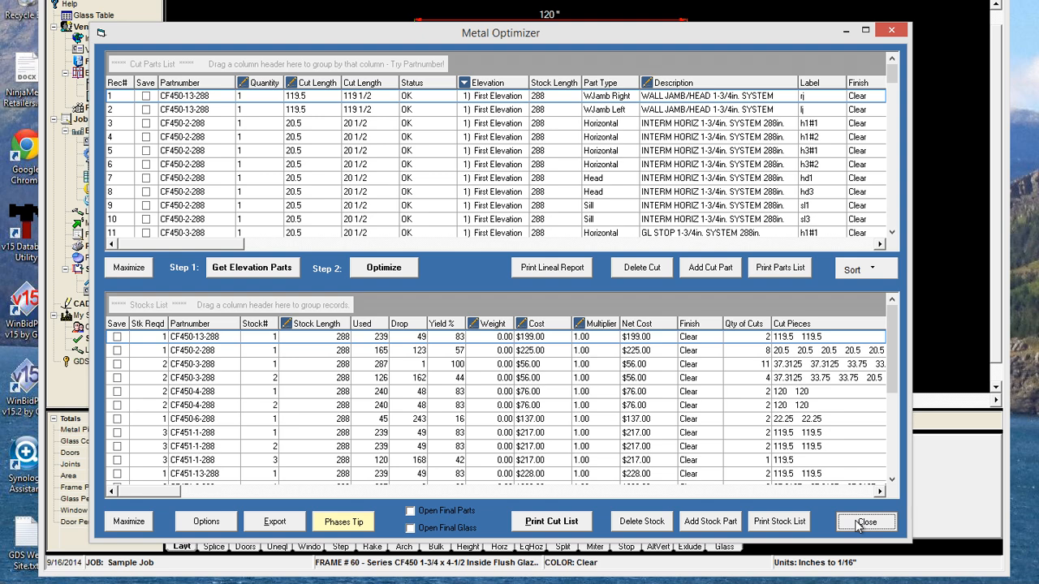
{"action": "left_click", "coordinate": [861, 523]}
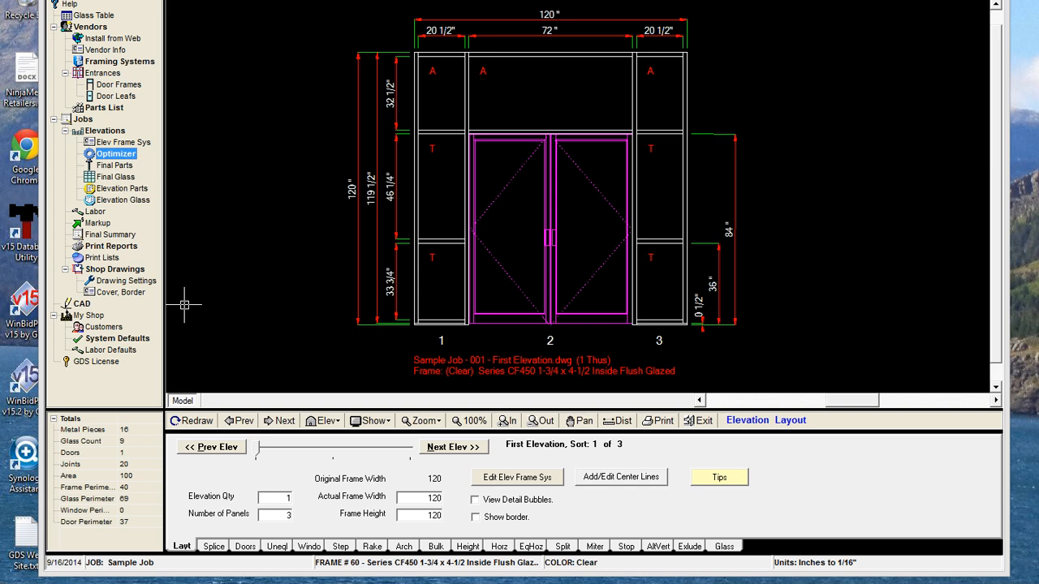
Bring up the Final Parts order report and inspect the part multipliers, such as 7284N-J and AW-1
{"action": "left_click", "coordinate": [118, 166]}
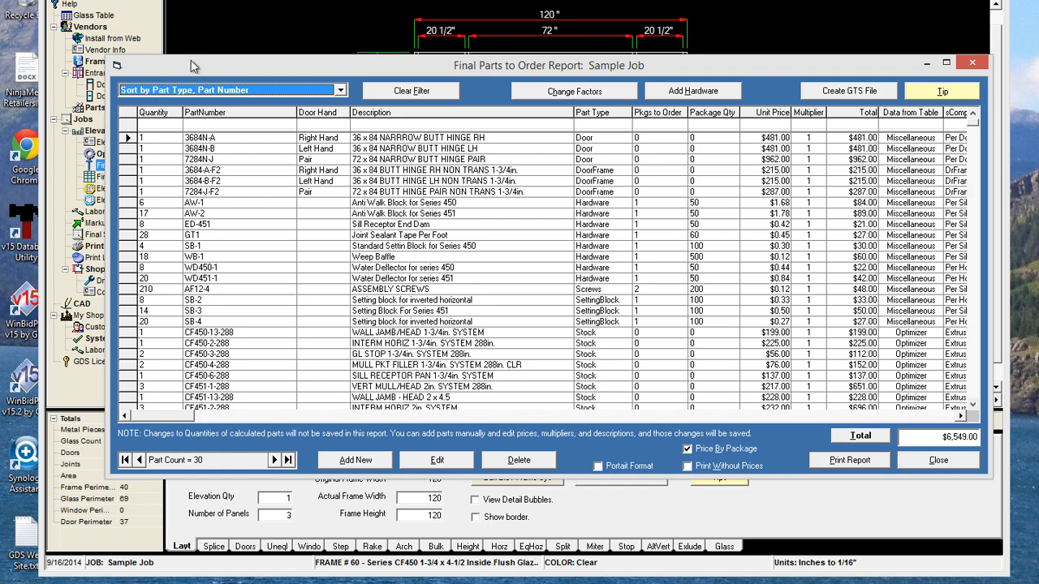
{"action": "left_click_drag", "start_coordinate": [202, 65], "coordinate": [240, 35]}
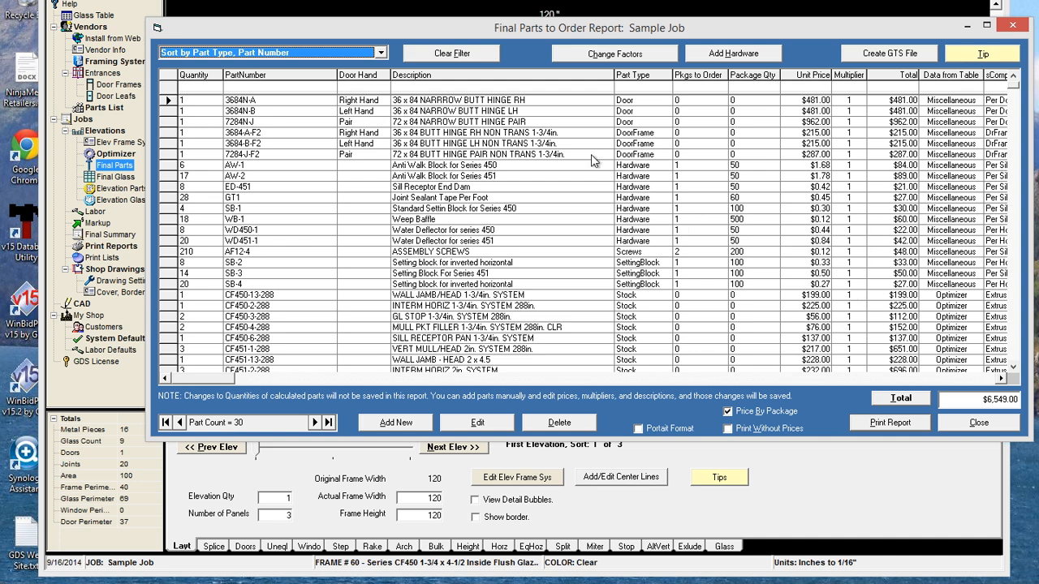
{"action": "left_click", "coordinate": [849, 122]}
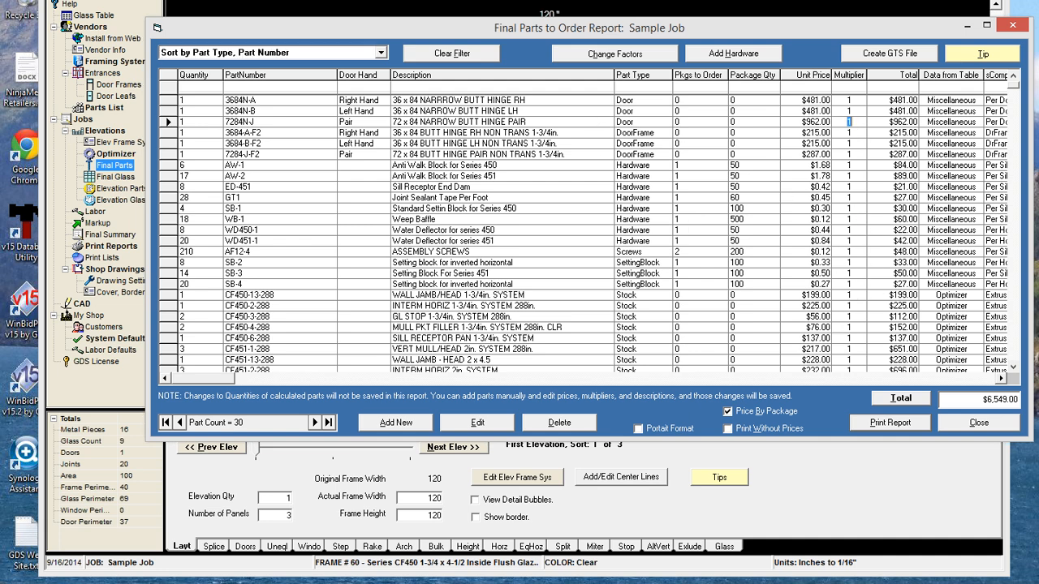
{"action": "left_click", "coordinate": [848, 135]}
{"action": "left_click", "coordinate": [849, 166]}
Set every part's multiplier to 0.5, then filter the list to part type 'd'
{"action": "left_click", "coordinate": [614, 54]}
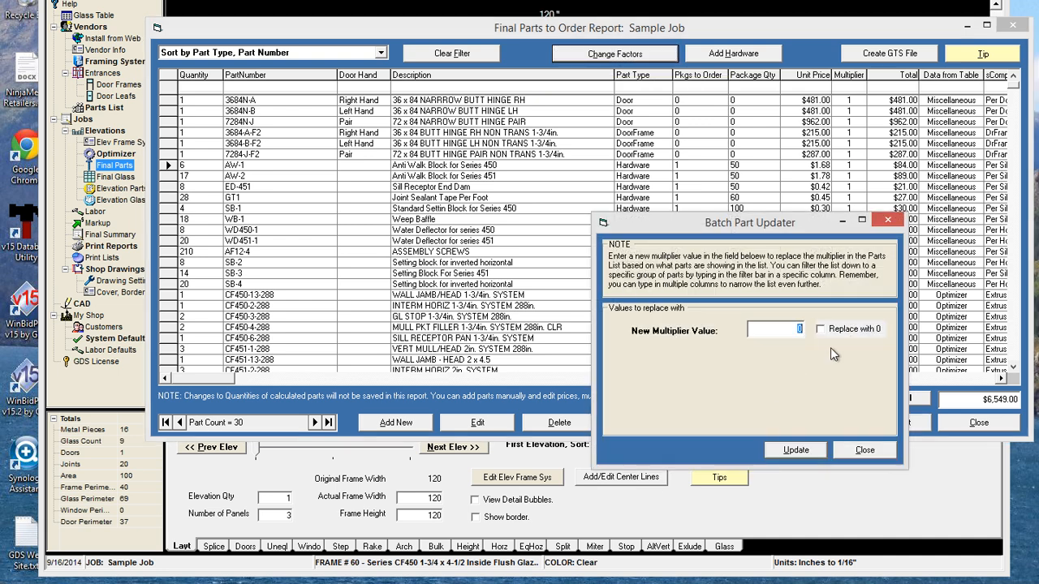
{"action": "type", "text": "0.5"}
{"action": "left_click", "coordinate": [795, 449]}
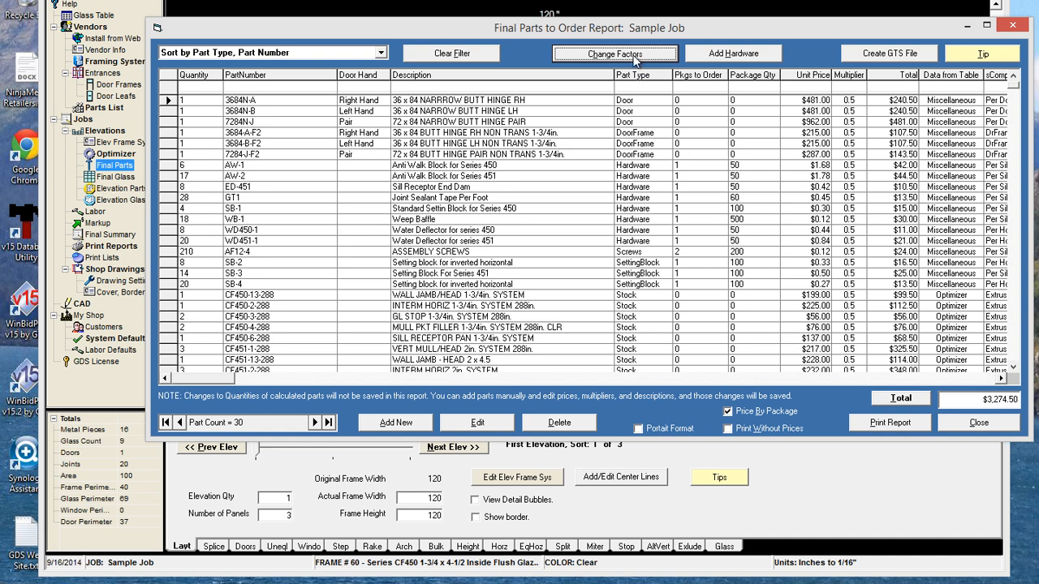
{"action": "left_click", "coordinate": [632, 86]}
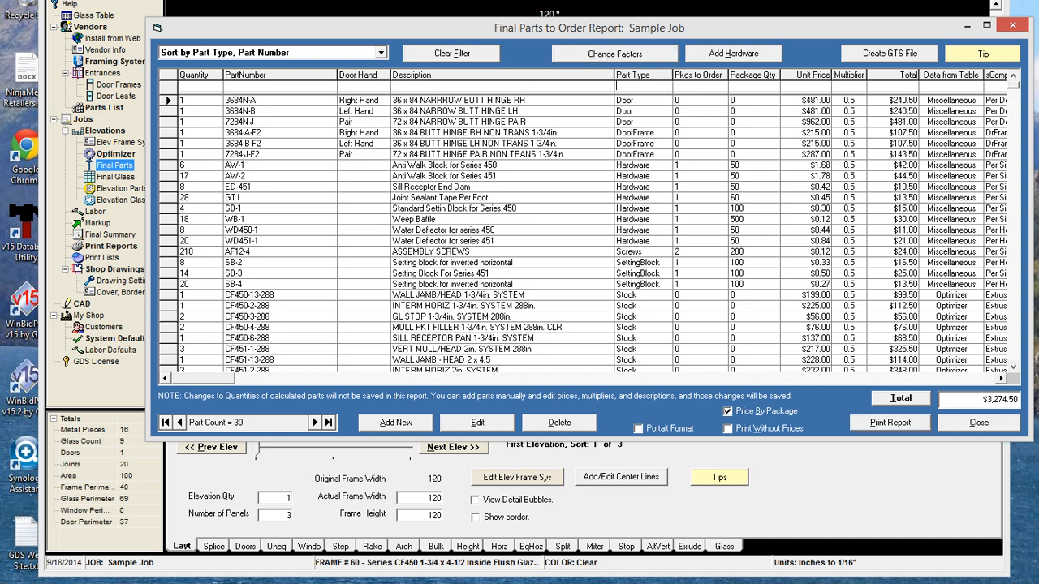
{"action": "type", "text": "d"}
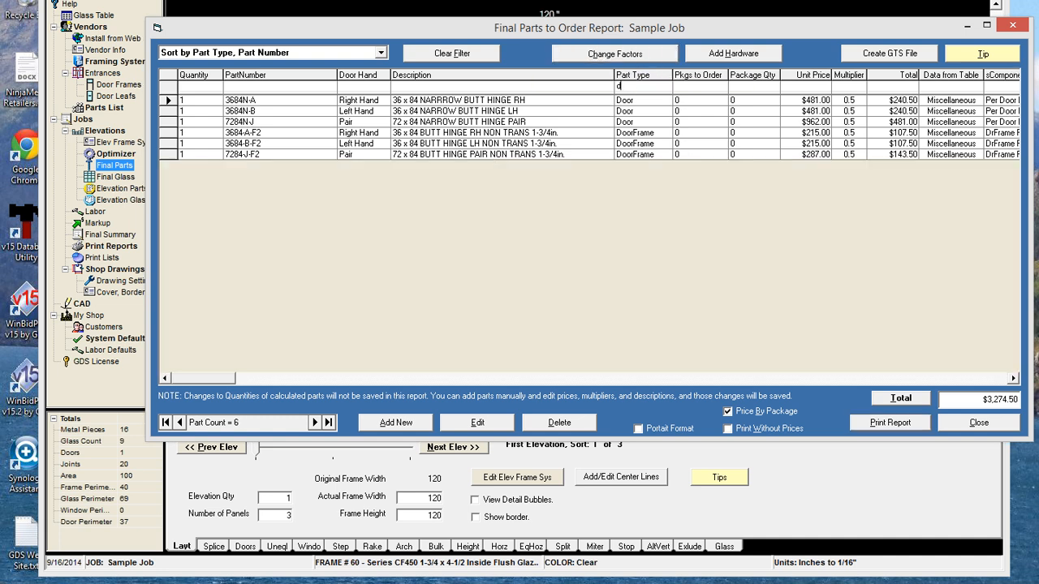
Give the six filtered door parts a 0.48 multiplier, then clear the filter
{"action": "left_click", "coordinate": [604, 55]}
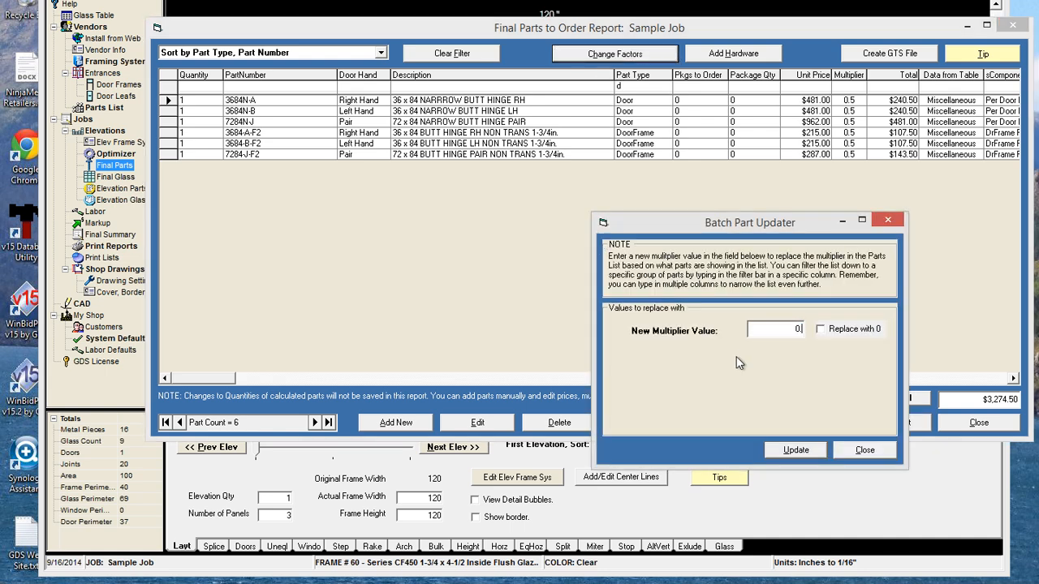
{"action": "type", "text": "0.48"}
{"action": "left_click", "coordinate": [797, 451]}
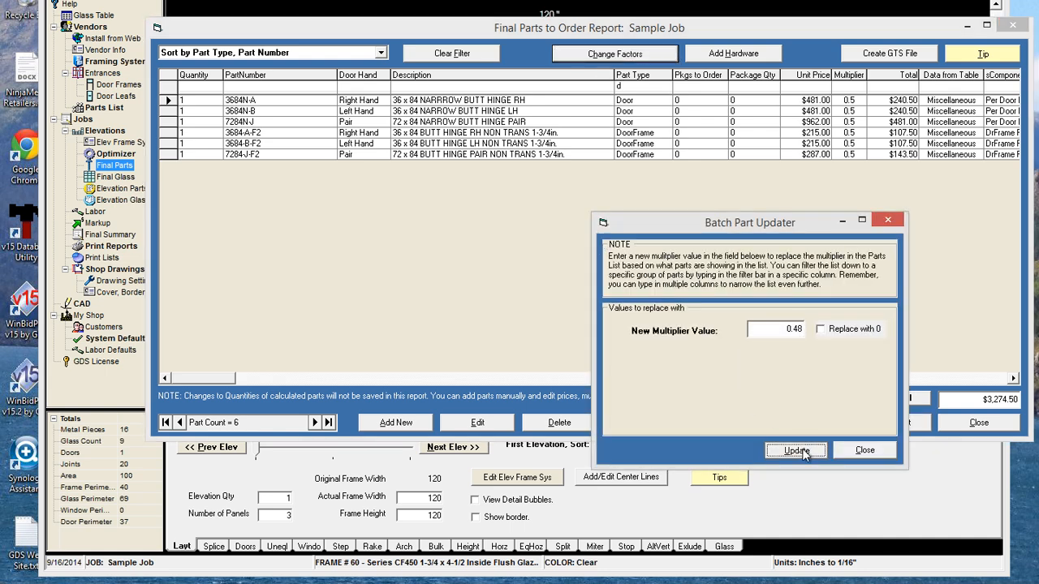
{"action": "left_click", "coordinate": [461, 55]}
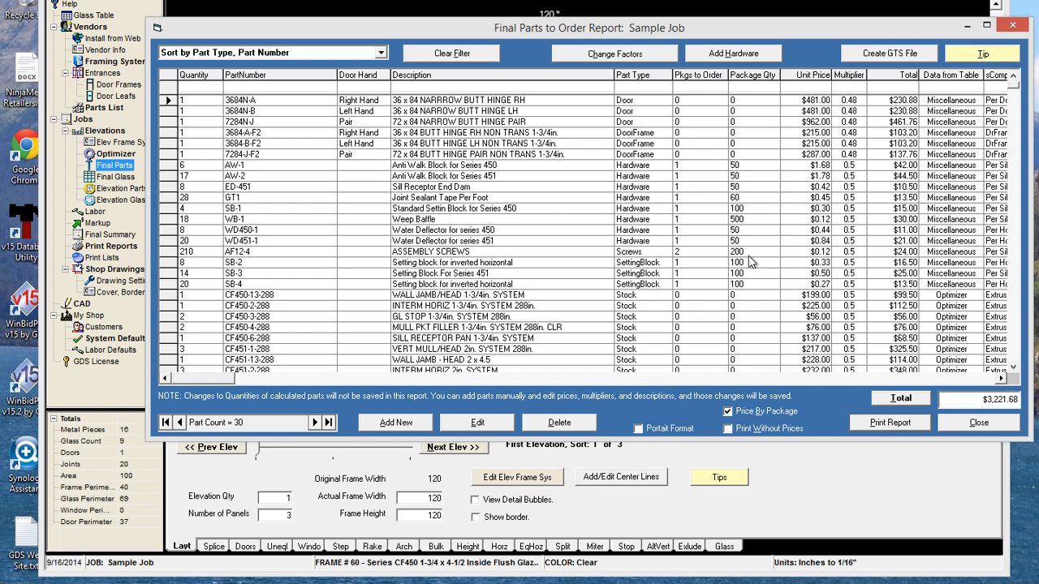
Set the AF12-4 screws' multiplier to 0.4 and close the parts report
{"action": "left_click", "coordinate": [851, 252]}
{"action": "type", "text": ".4"}
{"action": "left_click", "coordinate": [860, 275]}
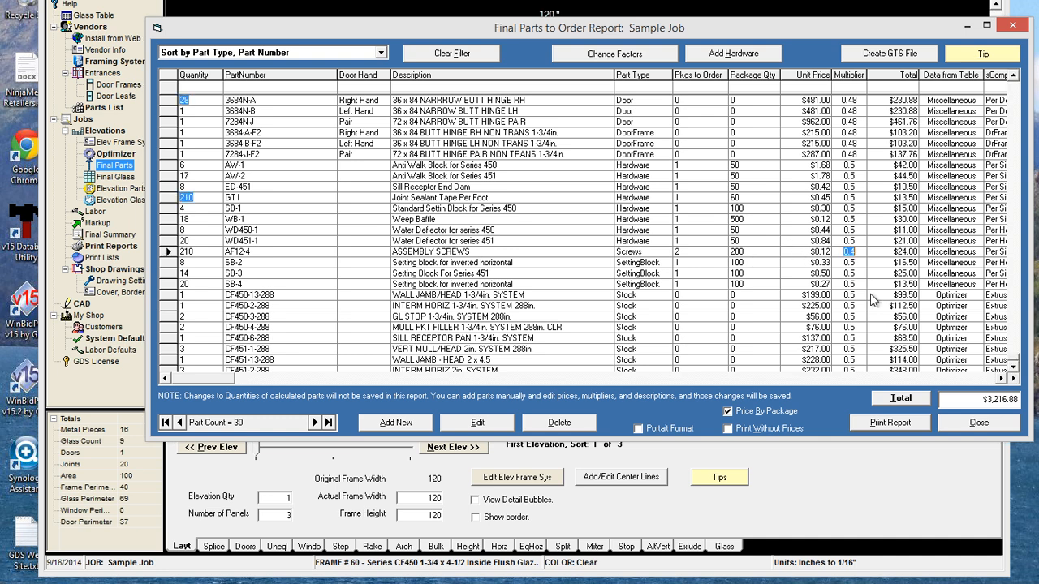
{"action": "left_click", "coordinate": [974, 424]}
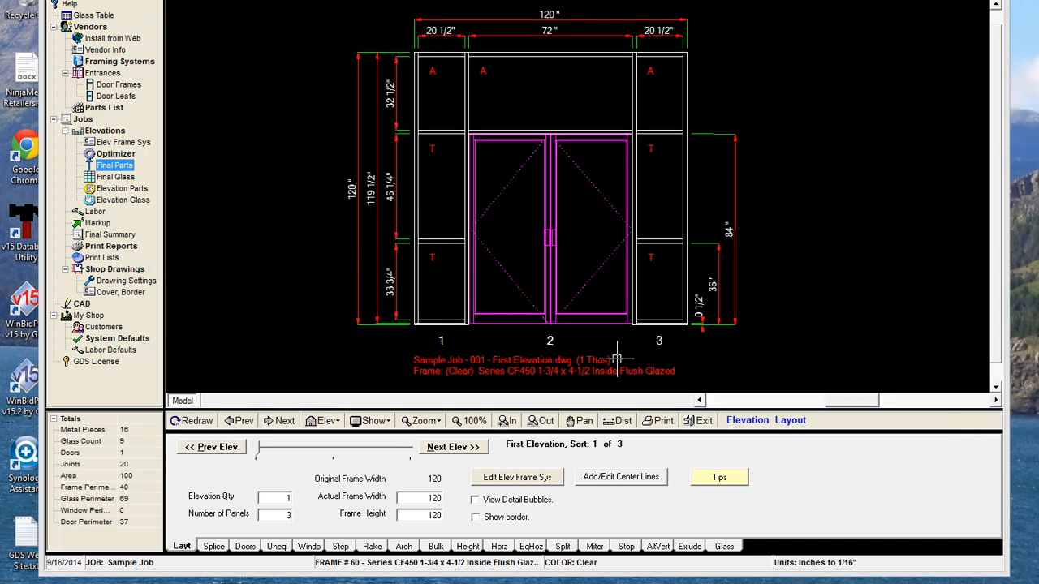
Filter Final Glass to tempered glass ('t') and price it at $4.50 per block square foot
{"action": "left_click", "coordinate": [113, 177]}
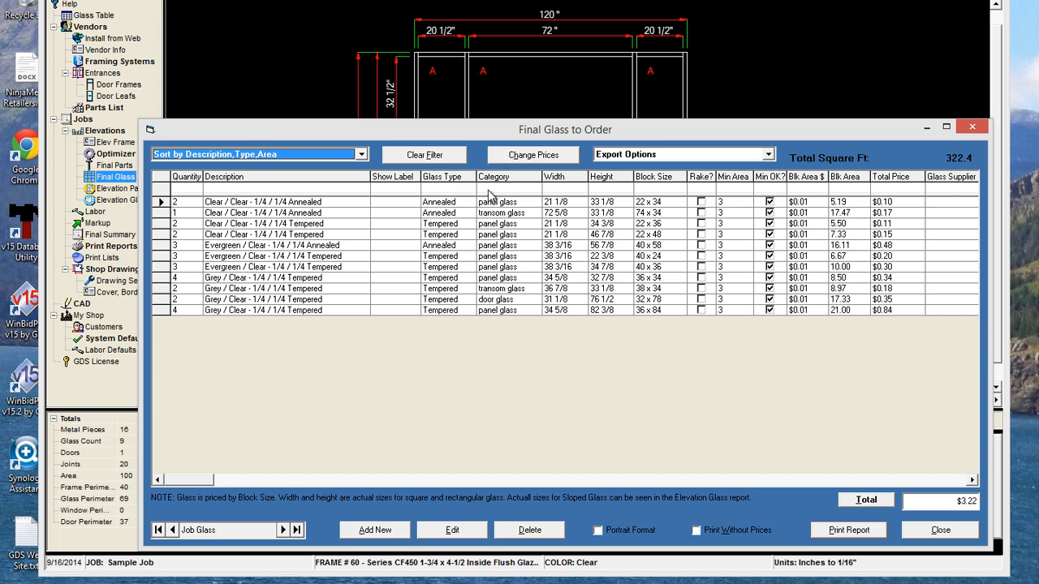
{"action": "left_click", "coordinate": [430, 193]}
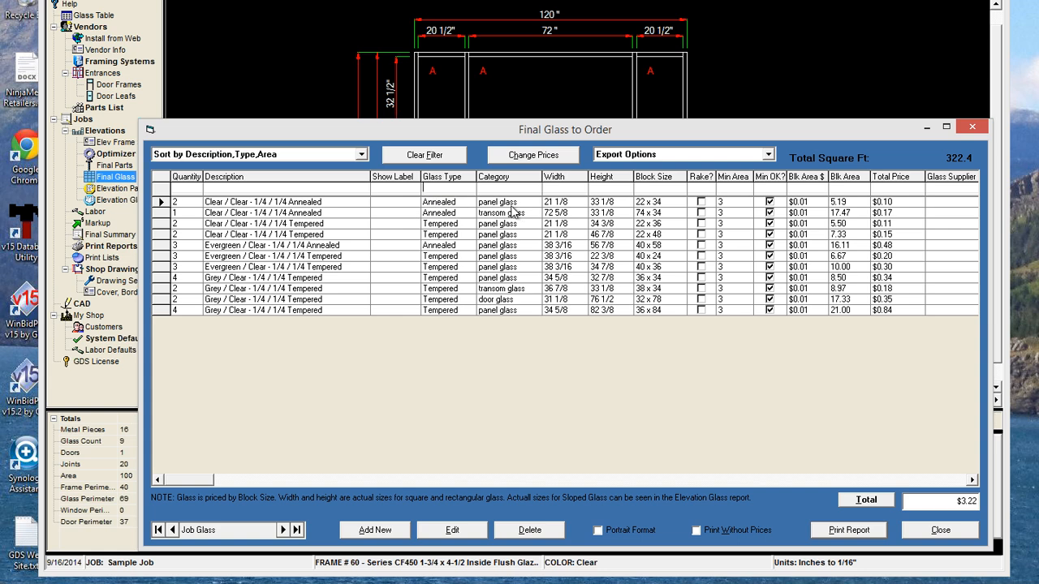
{"action": "type", "text": "t"}
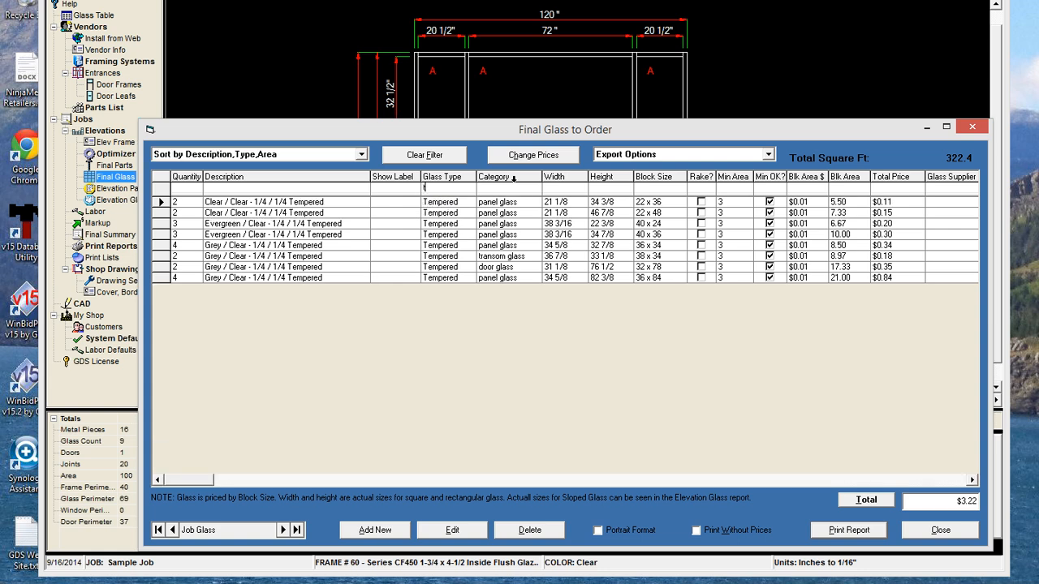
{"action": "left_click", "coordinate": [512, 161]}
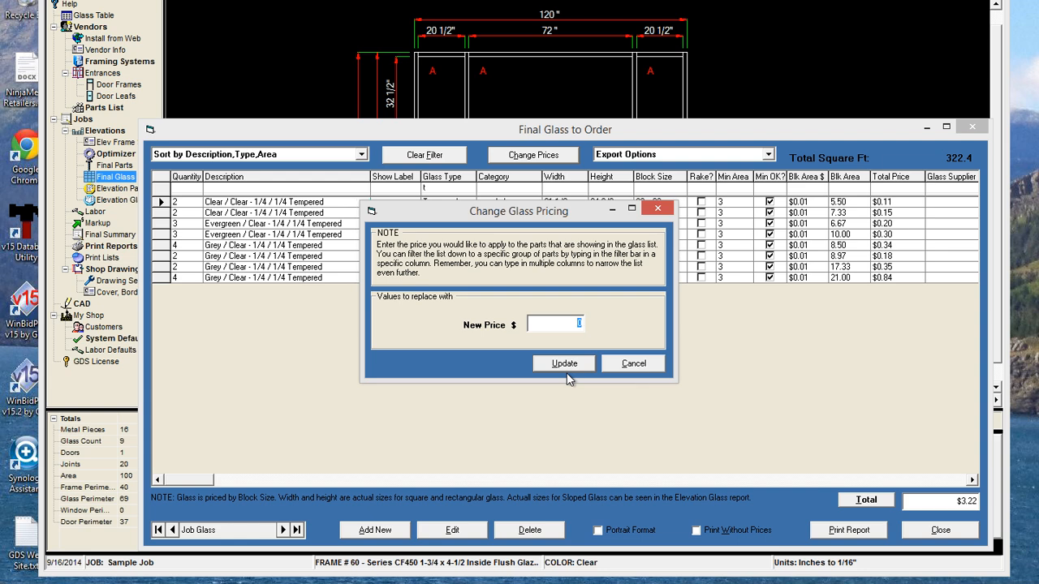
{"action": "type", "text": "5"}
{"action": "left_click", "coordinate": [565, 364]}
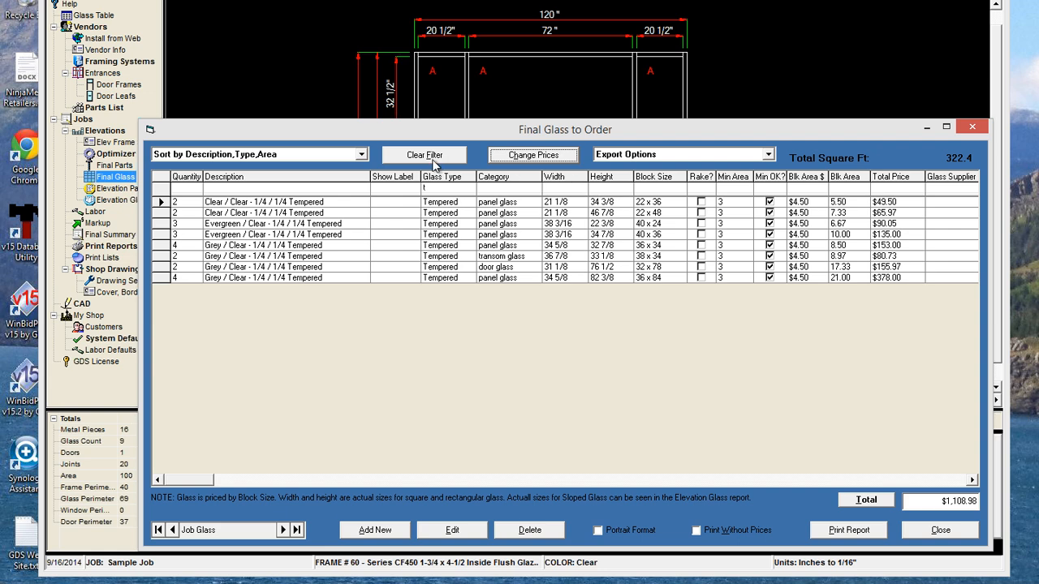
Price annealed glass ('a') at $3.25, clear the glass type filter, and close the list
{"action": "left_click", "coordinate": [424, 187]}
{"action": "type", "text": "a"}
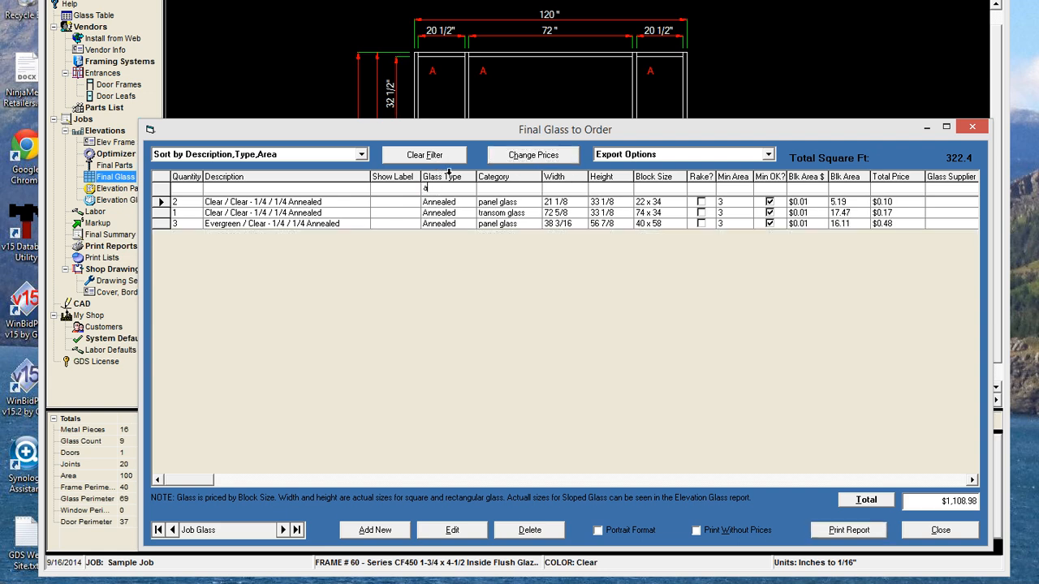
{"action": "left_click", "coordinate": [517, 155]}
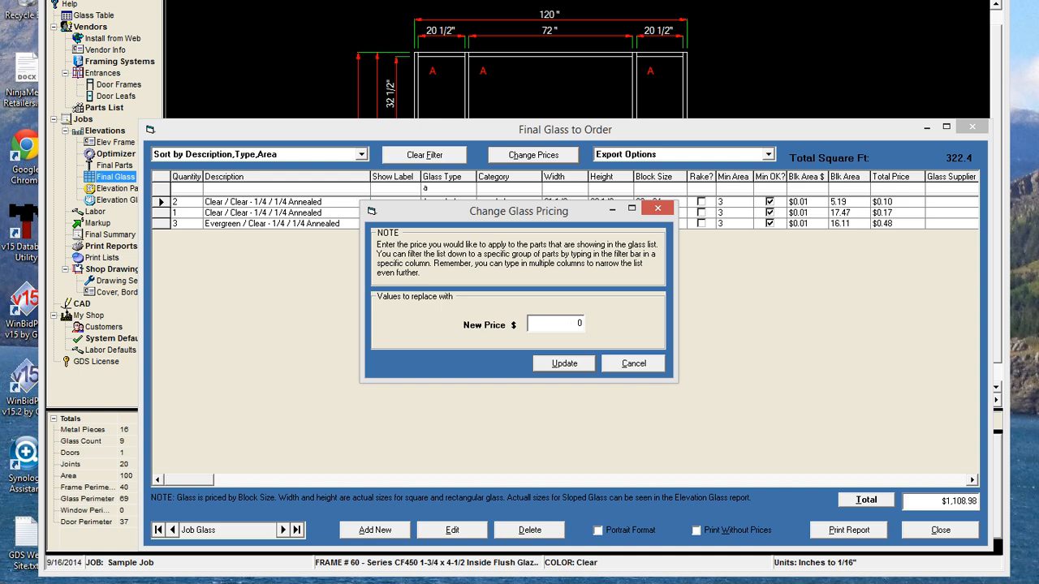
{"action": "type", "text": "3.25"}
{"action": "left_click", "coordinate": [578, 365]}
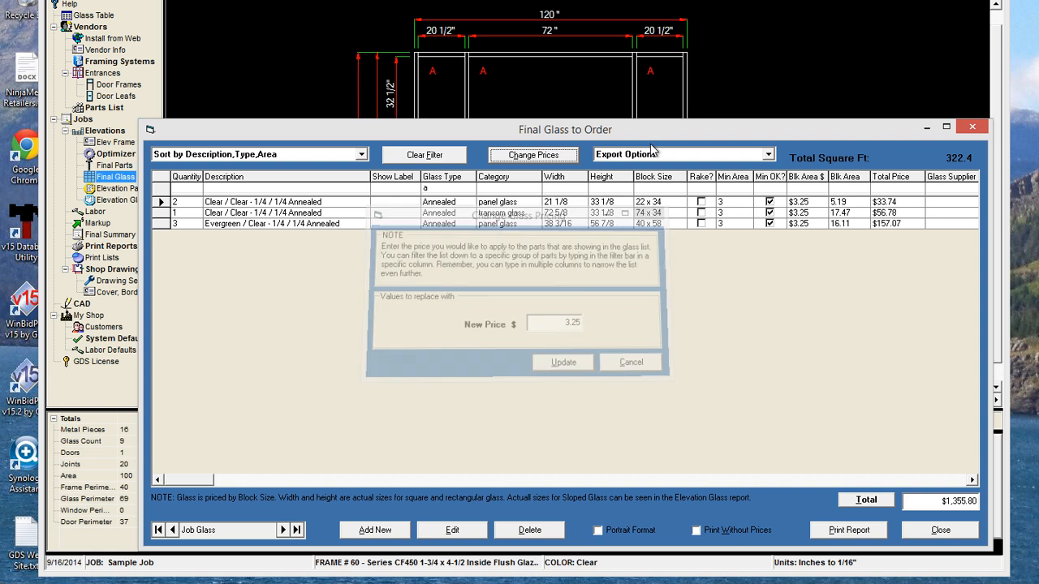
{"action": "left_click", "coordinate": [444, 154]}
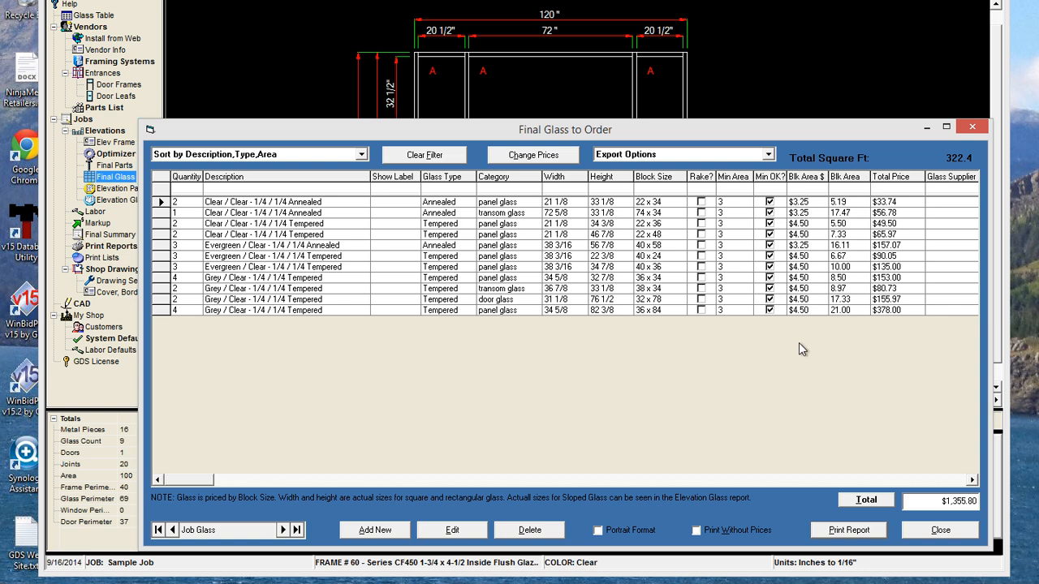
{"action": "left_click", "coordinate": [937, 531]}
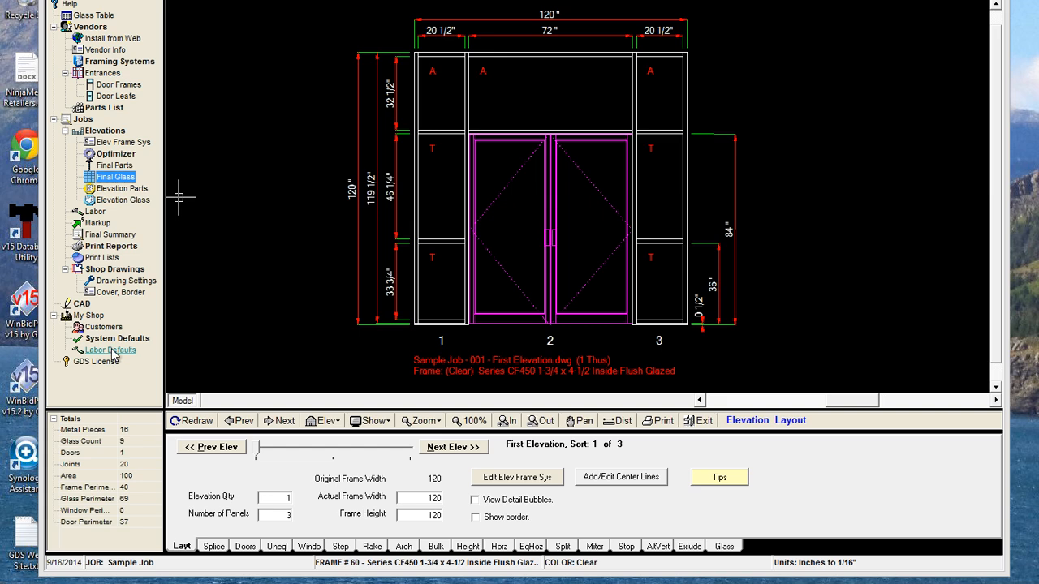
Bring up the Elevation and Job Labor dialog from Labor under Jobs
{"action": "left_click", "coordinate": [98, 214]}
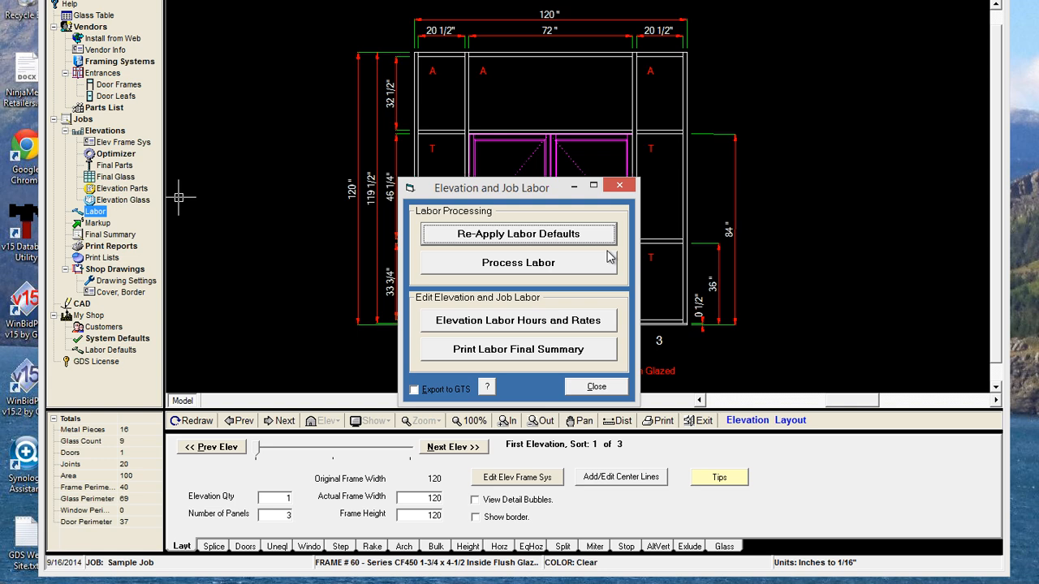
Re-apply the labor defaults and process labor for the current job
{"action": "left_click", "coordinate": [512, 236]}
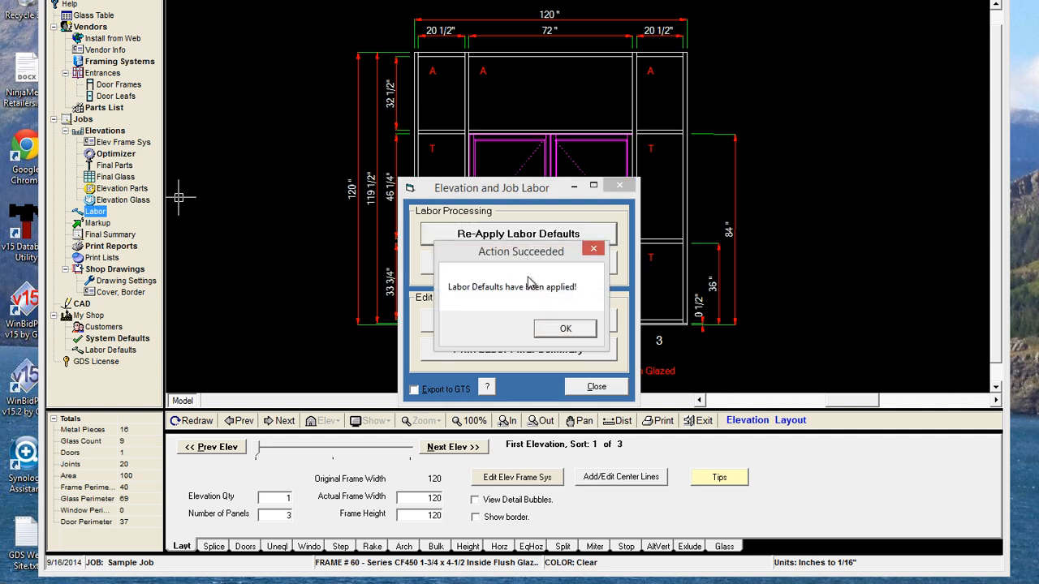
{"action": "left_click", "coordinate": [563, 328]}
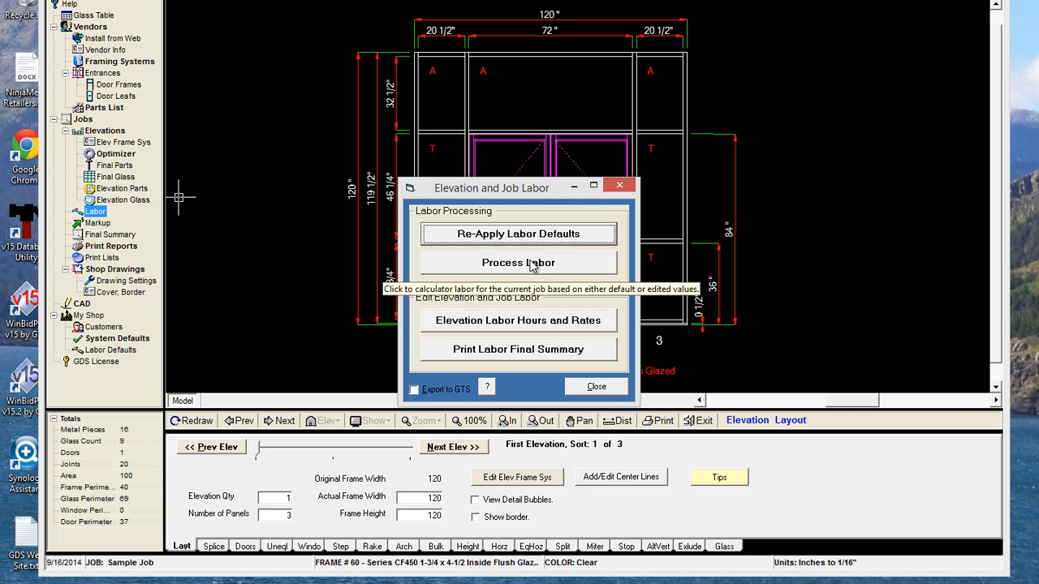
{"action": "left_click", "coordinate": [532, 268]}
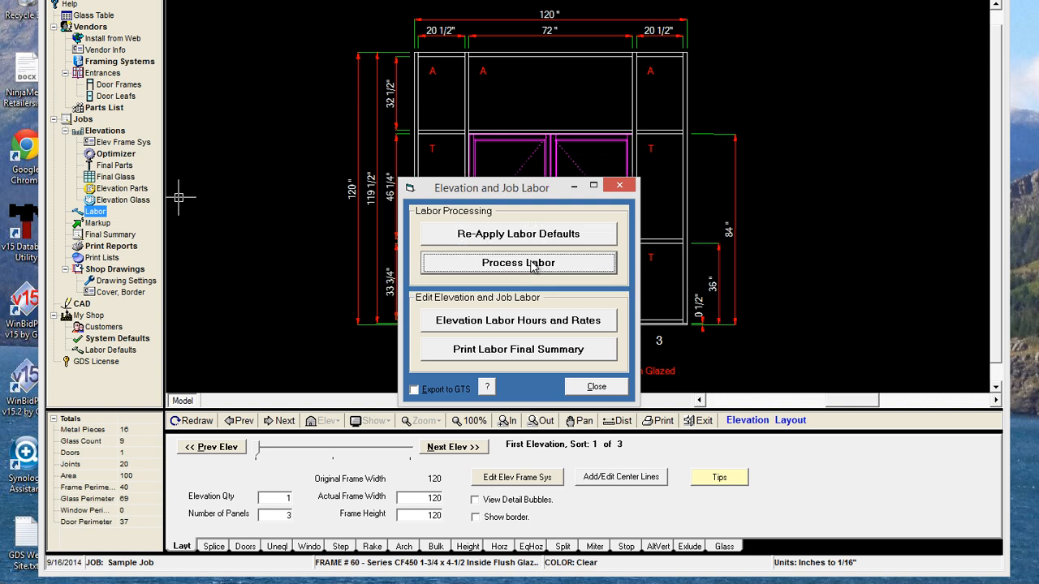
{"action": "left_click", "coordinate": [670, 339]}
Show Elevation Labor Hours and Rates for the third elevation's job and elevation settings
{"action": "left_click", "coordinate": [523, 326]}
{"action": "left_click", "coordinate": [523, 325]}
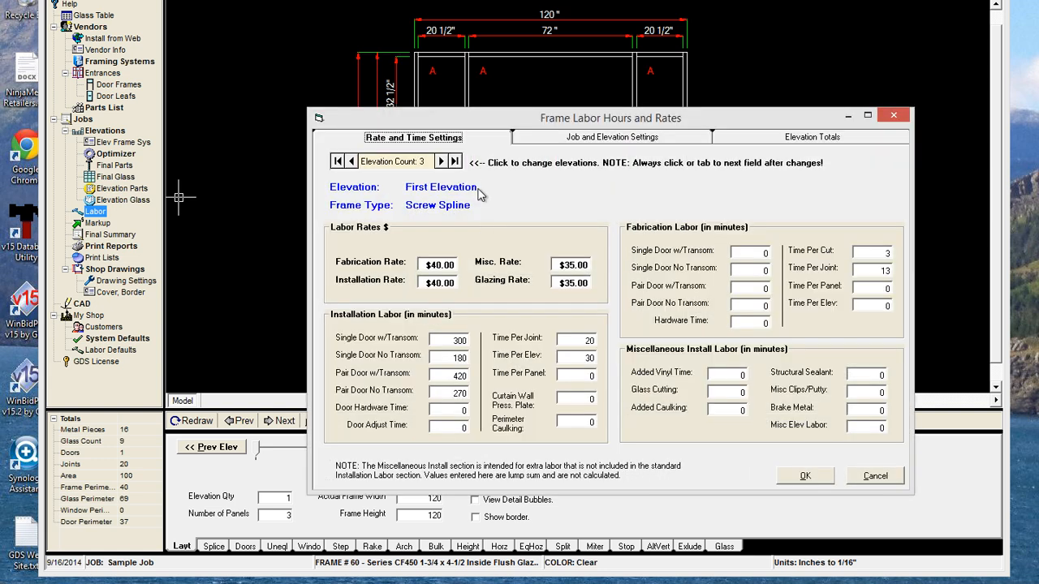
{"action": "left_click", "coordinate": [440, 162]}
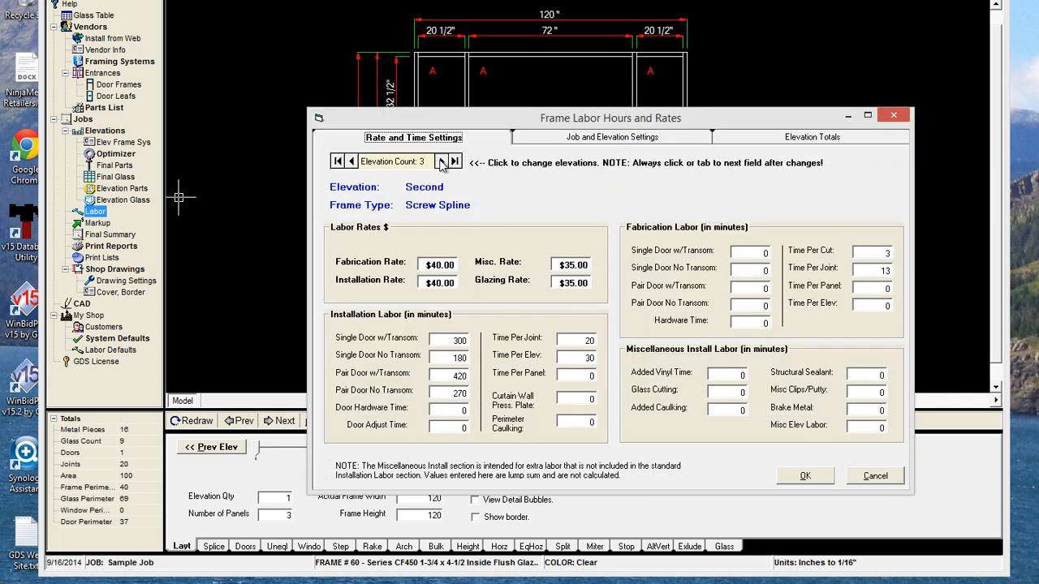
{"action": "left_click", "coordinate": [441, 163]}
{"action": "left_click", "coordinate": [573, 139]}
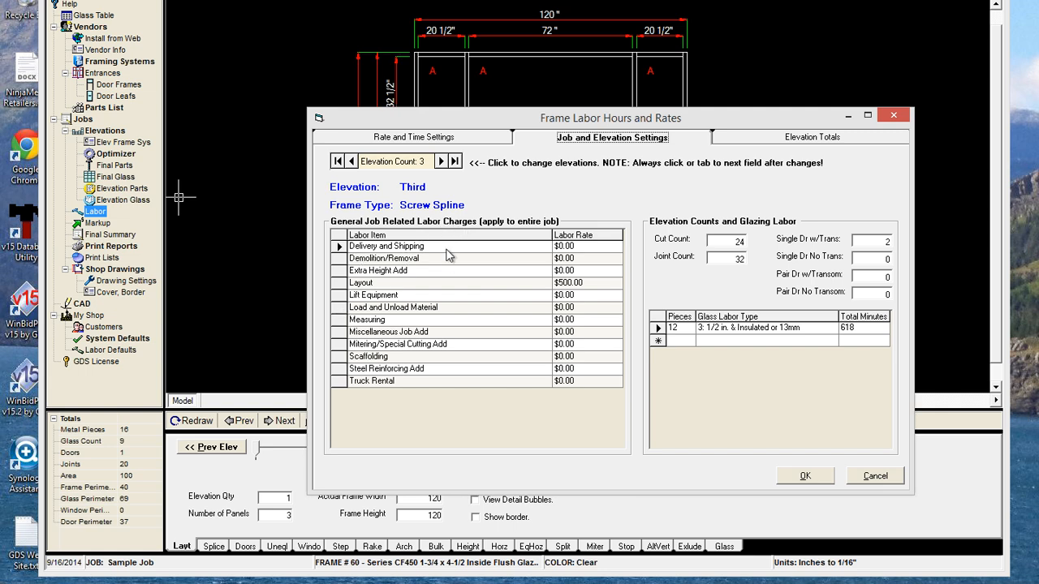
Change the Layout labor rate to $200.00 and review the third elevation's $1,532.50 labor totals
{"action": "left_click", "coordinate": [566, 283]}
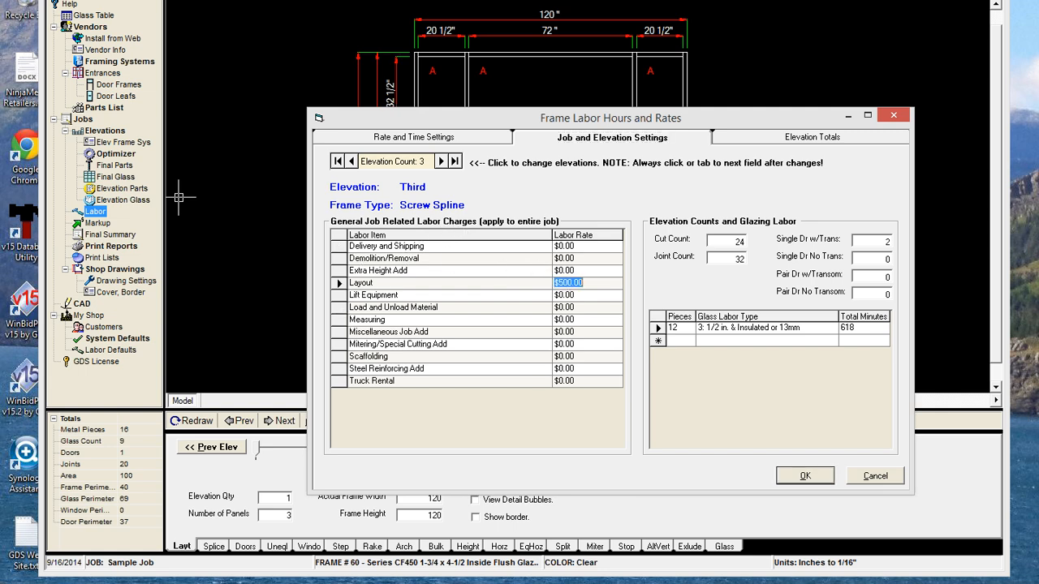
{"action": "type", "text": "200"}
{"action": "left_click", "coordinate": [571, 270]}
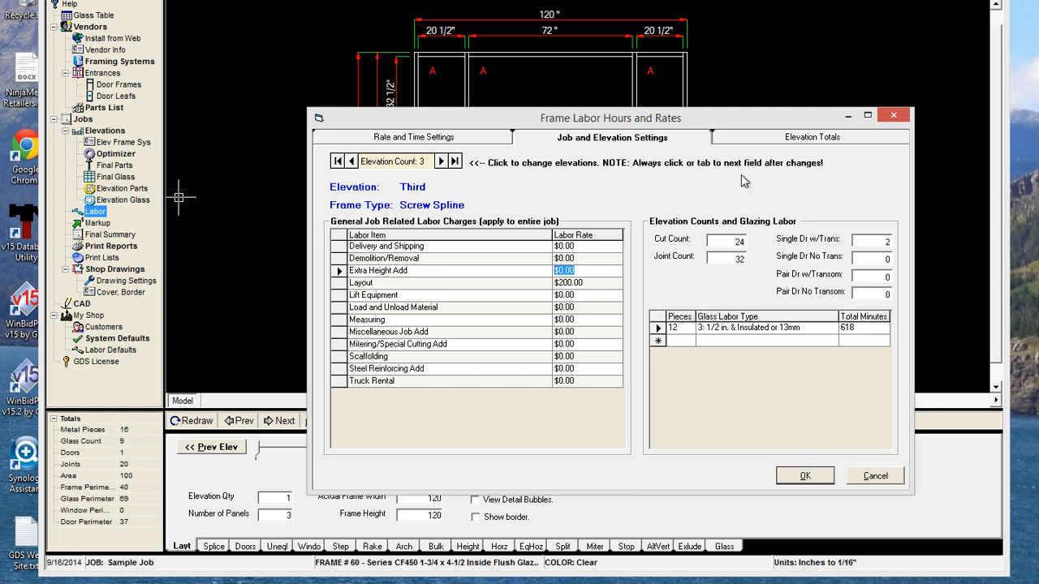
{"action": "left_click", "coordinate": [760, 136]}
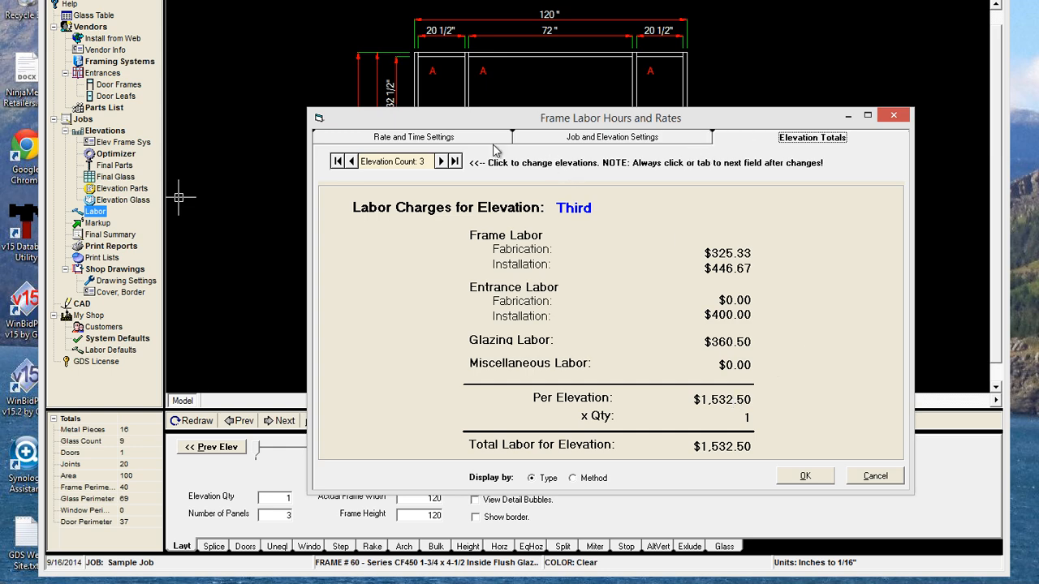
Save the labor hours and rates, then close the Final Labor Report ($3,433.00 grand total)
{"action": "left_click", "coordinate": [408, 140]}
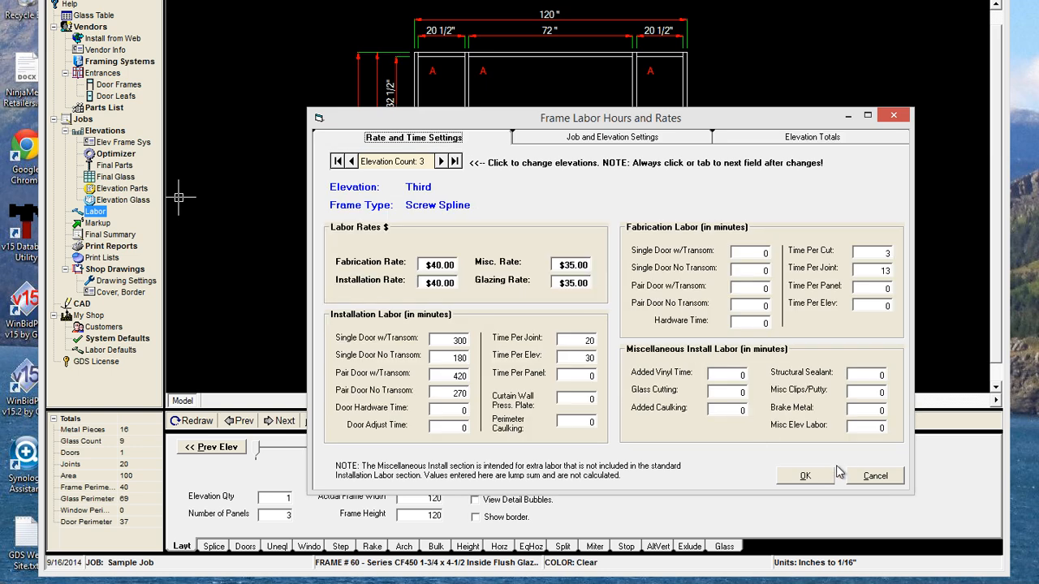
{"action": "left_click", "coordinate": [805, 476]}
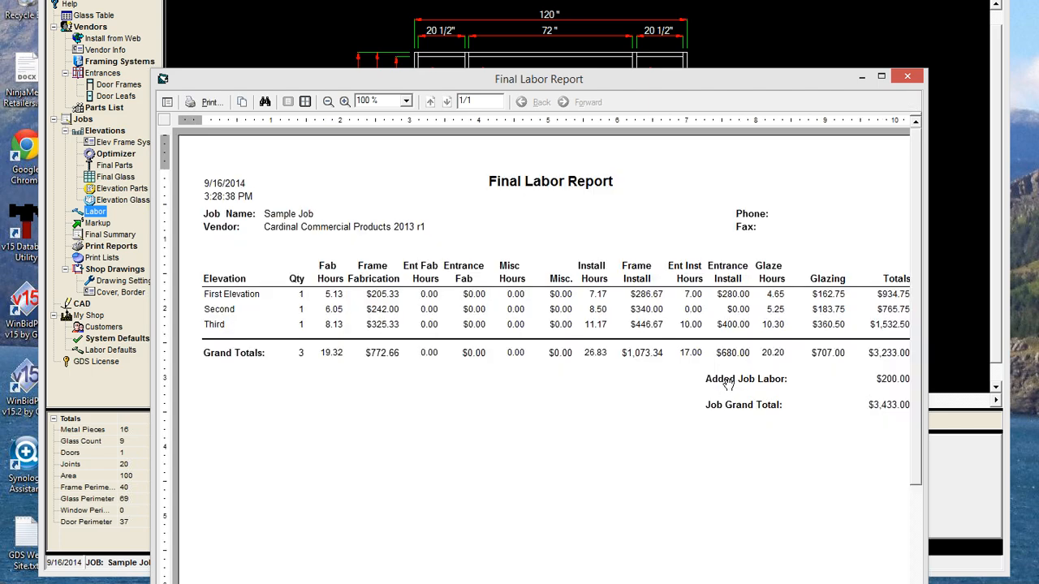
{"action": "left_click", "coordinate": [908, 77]}
Close the labor dialog and bring up the Markup Entry Form showing $8,005.68 job costs
{"action": "left_click", "coordinate": [607, 389]}
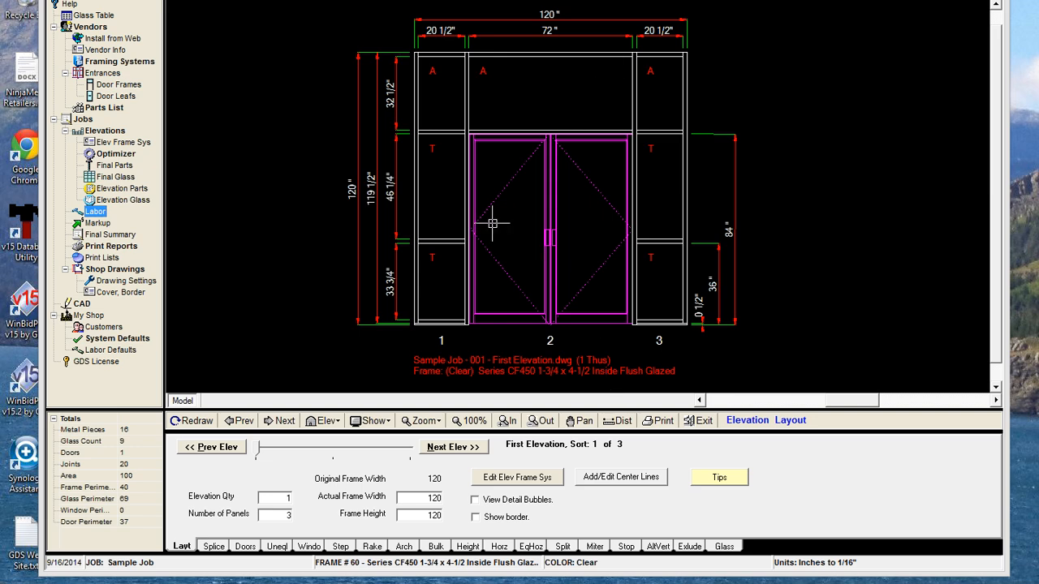
{"action": "left_click", "coordinate": [98, 223]}
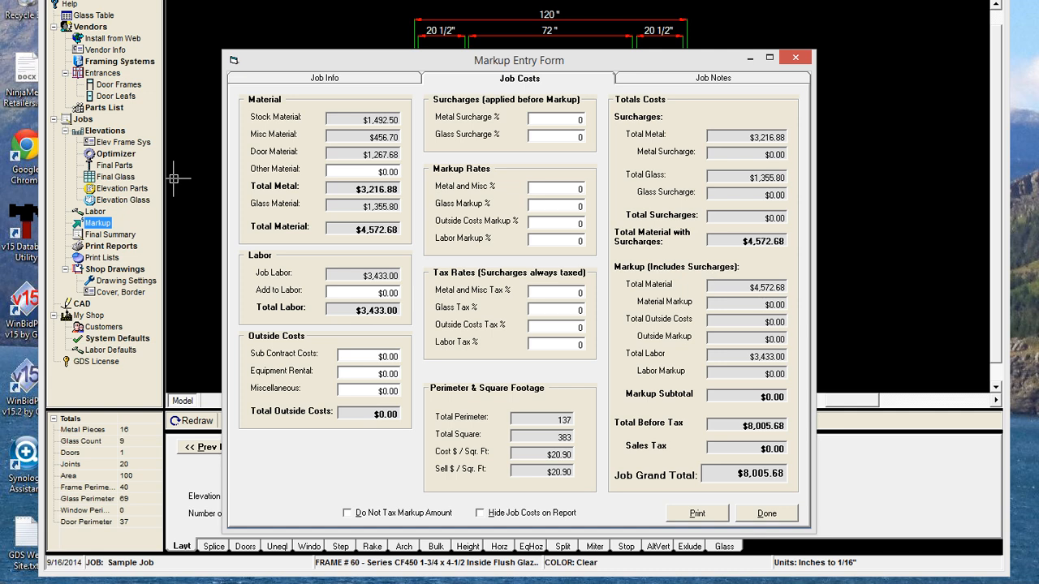
Replace the Other Material amount with $500.00
{"action": "mouse_move", "coordinate": [643, 283]}
{"action": "double_click", "coordinate": [388, 172]}
{"action": "type", "text": "500"}
{"action": "key", "text": "Tab"}
Enter $200.00 in Add to Labor so Total Labor becomes $3,633.00
{"action": "left_click", "coordinate": [380, 293]}
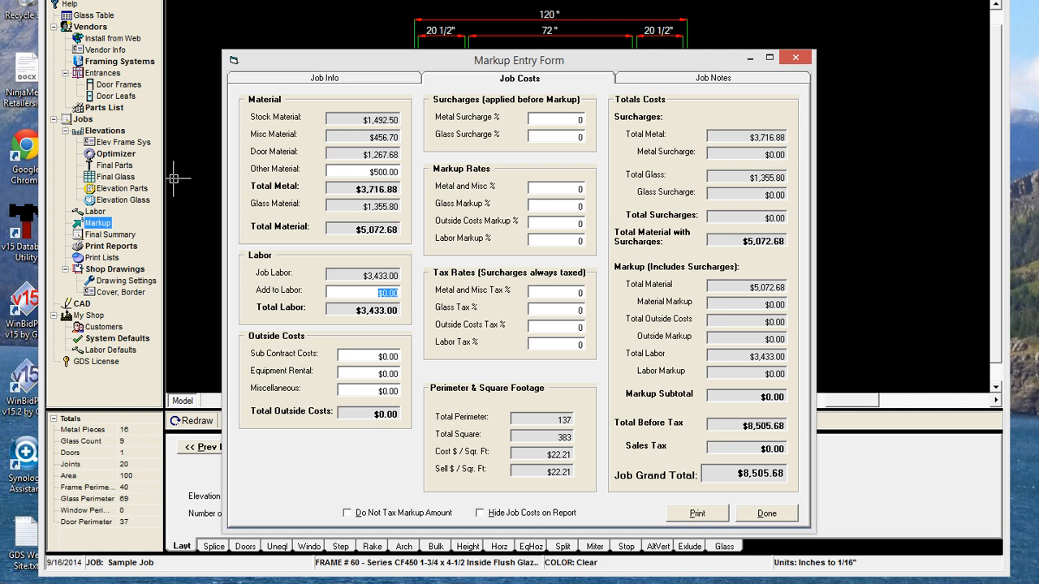
{"action": "type", "text": "200"}
{"action": "key", "text": "Tab"}
Enter 2500 for Sub Contract Costs and 1000 for Equipment Rental, correcting a mistyped 100
{"action": "double_click", "coordinate": [389, 356]}
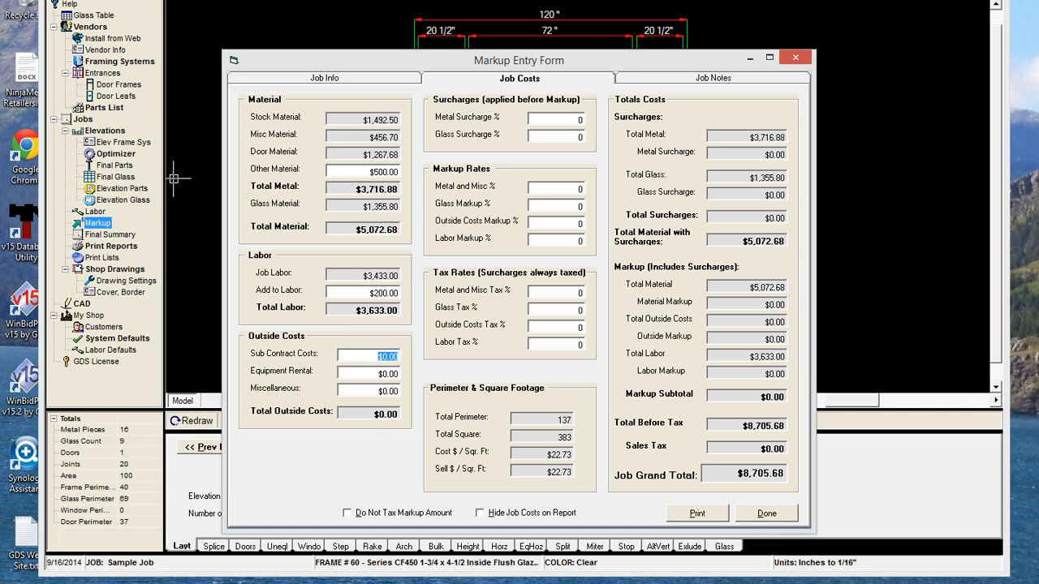
{"action": "type", "text": "2500"}
{"action": "key", "text": "Tab"}
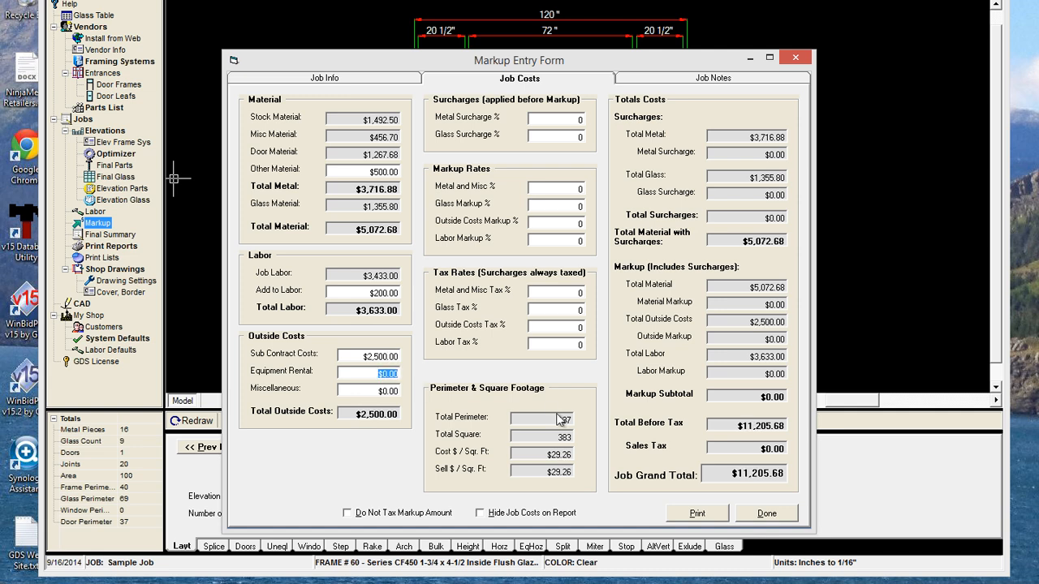
{"action": "type", "text": "100"}
{"action": "key", "text": "Tab"}
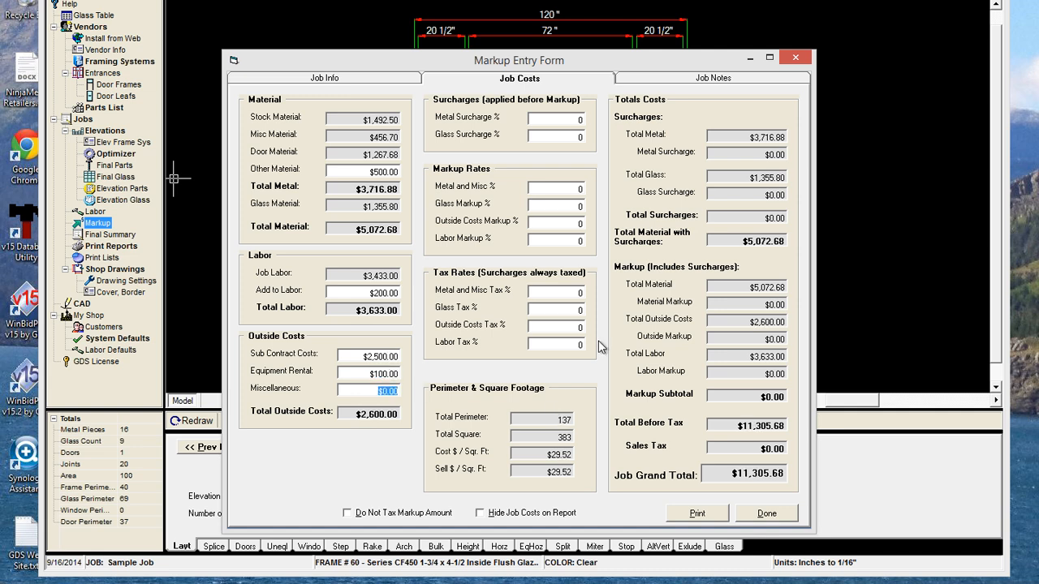
{"action": "key", "text": "shift+Tab"}
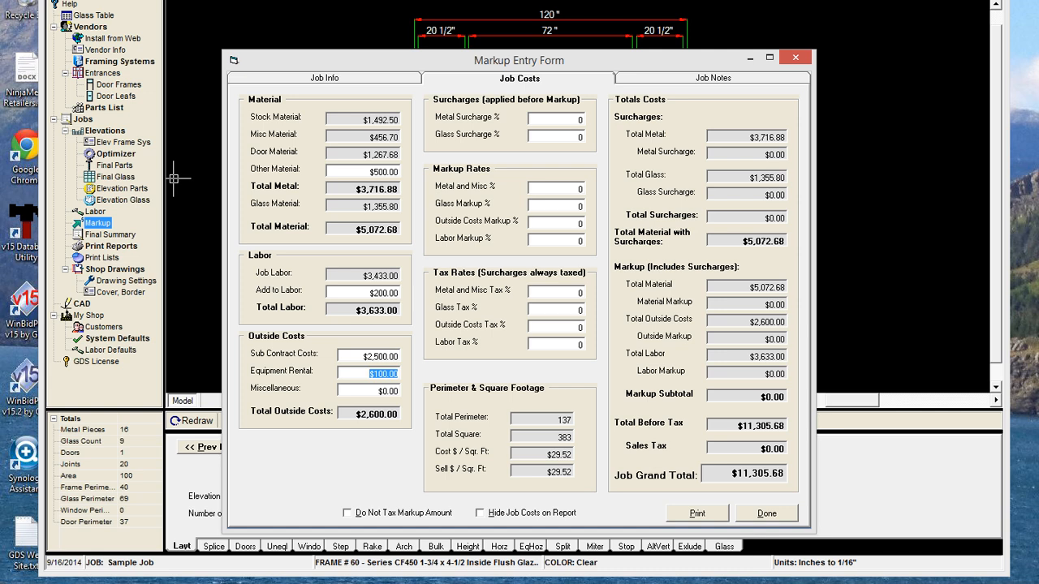
{"action": "type", "text": "1000"}
{"action": "key", "text": "Tab"}
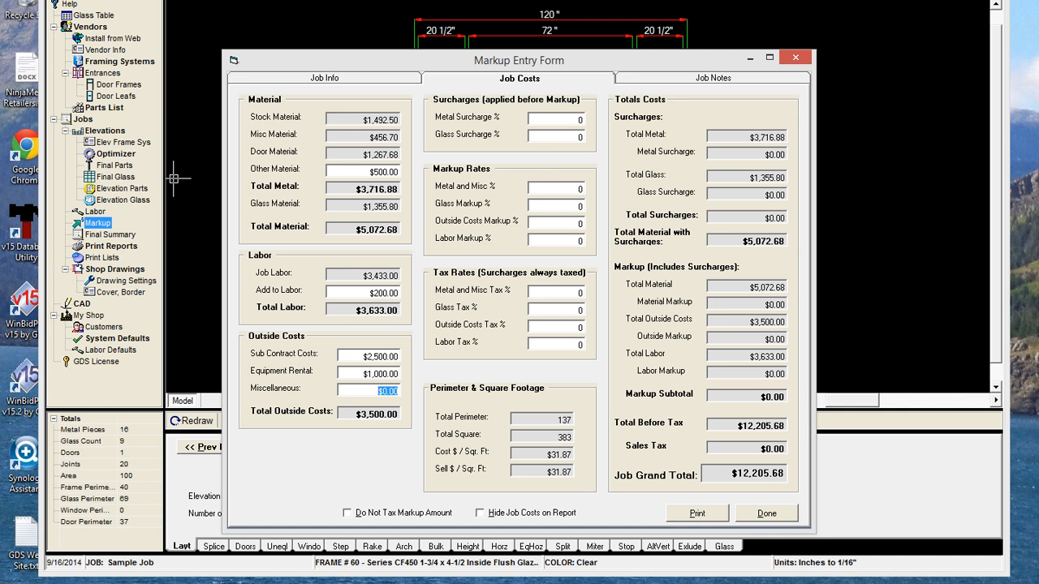
{"action": "key", "text": "Tab"}
Enter 5 in both the Metal Surcharge % and Glass Surcharge % fields
{"action": "type", "text": "5"}
{"action": "key", "text": "Tab"}
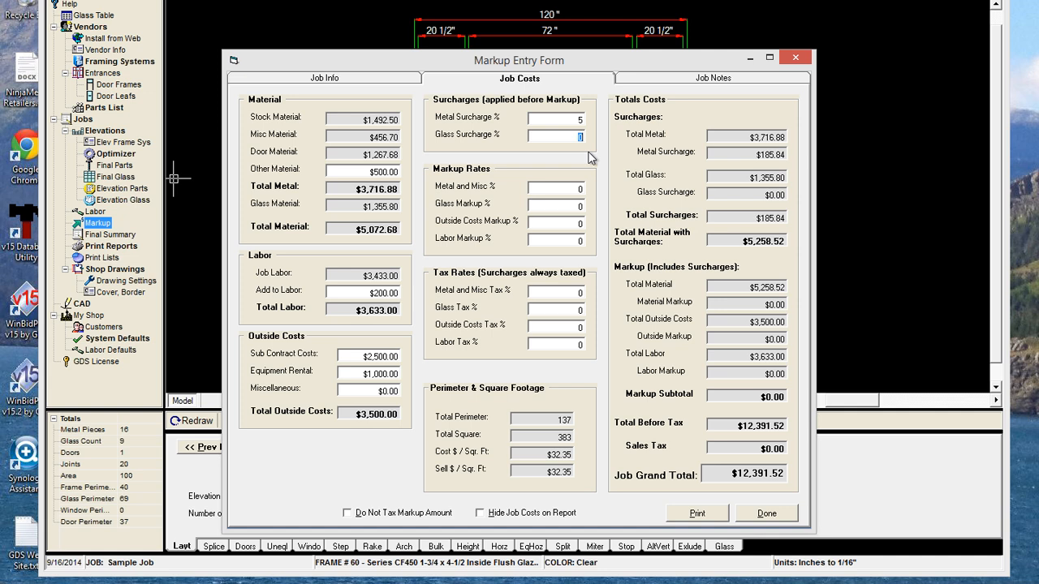
{"action": "type", "text": "5"}
{"action": "key", "text": "Tab"}
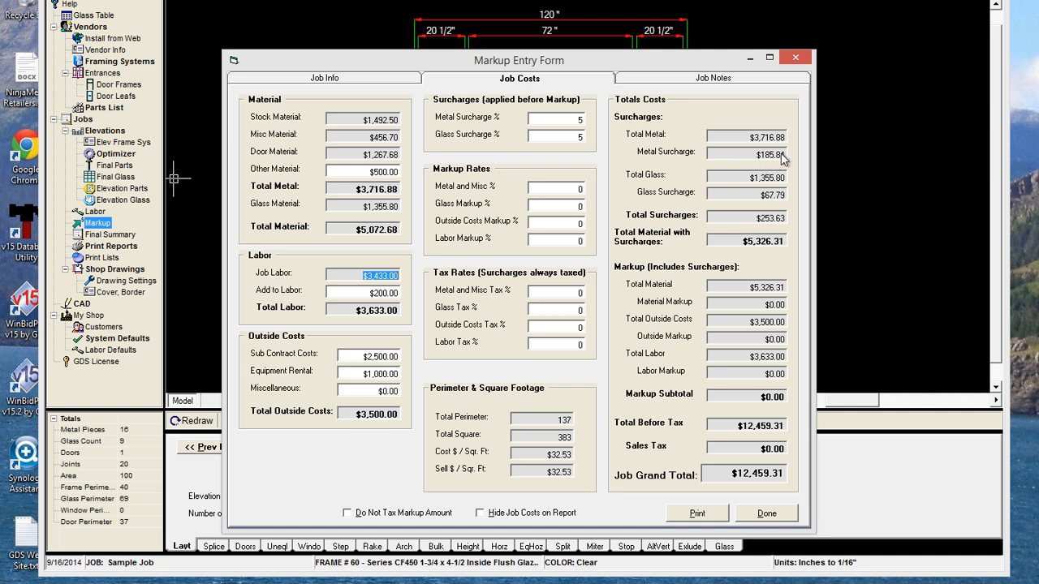
{"action": "mouse_move", "coordinate": [685, 133]}
Enter markups of 25% Metal and Misc, 25% Glass, 20% Outside Costs and 50% Labor
{"action": "left_click", "coordinate": [569, 189]}
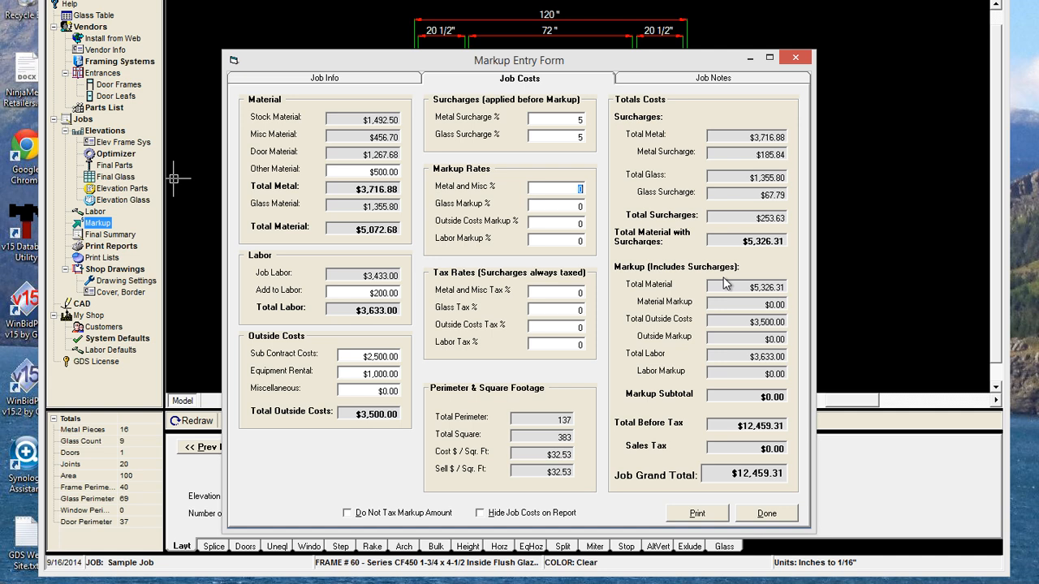
{"action": "type", "text": "25"}
{"action": "key", "text": "Tab"}
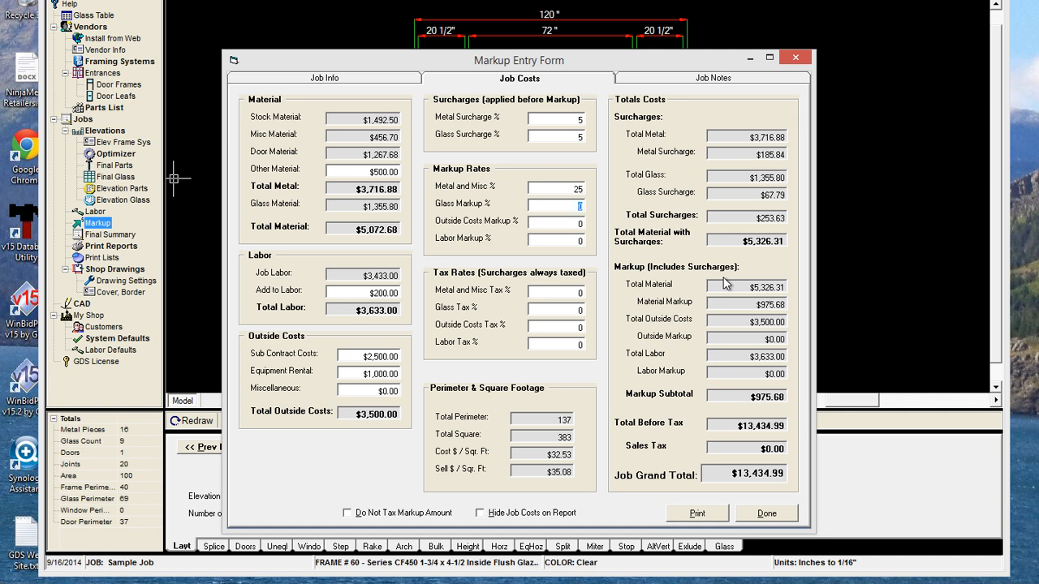
{"action": "type", "text": "25"}
{"action": "key", "text": "Tab"}
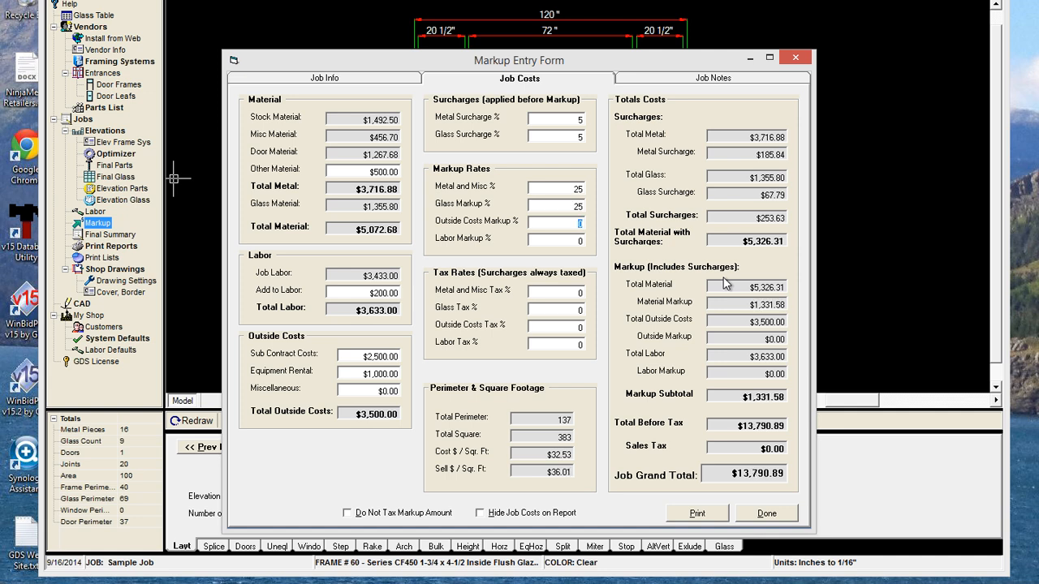
{"action": "type", "text": "20"}
{"action": "key", "text": "Tab"}
{"action": "type", "text": "50"}
{"action": "key", "text": "Tab"}
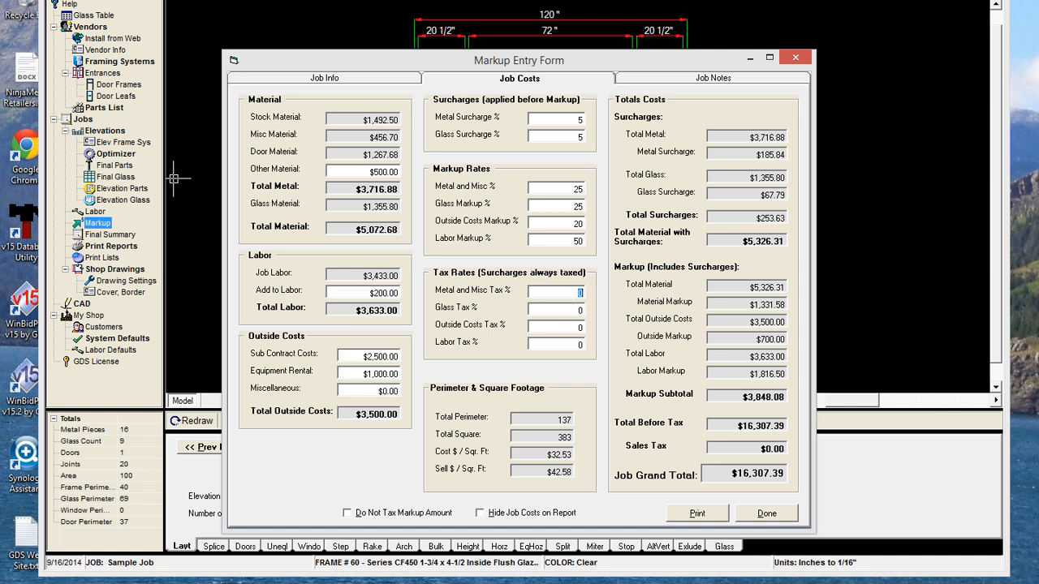
Enter 8% metal and misc tax and 8% labor tax, correcting the glass tax to 5%
{"action": "type", "text": "8"}
{"action": "key", "text": "Tab"}
{"action": "type", "text": "8"}
{"action": "key", "text": "Tab"}
{"action": "key", "text": "Tab"}
{"action": "type", "text": "8"}
{"action": "key", "text": "Tab"}
{"action": "left_click", "coordinate": [568, 310]}
{"action": "type", "text": "5"}
{"action": "key", "text": "Tab"}
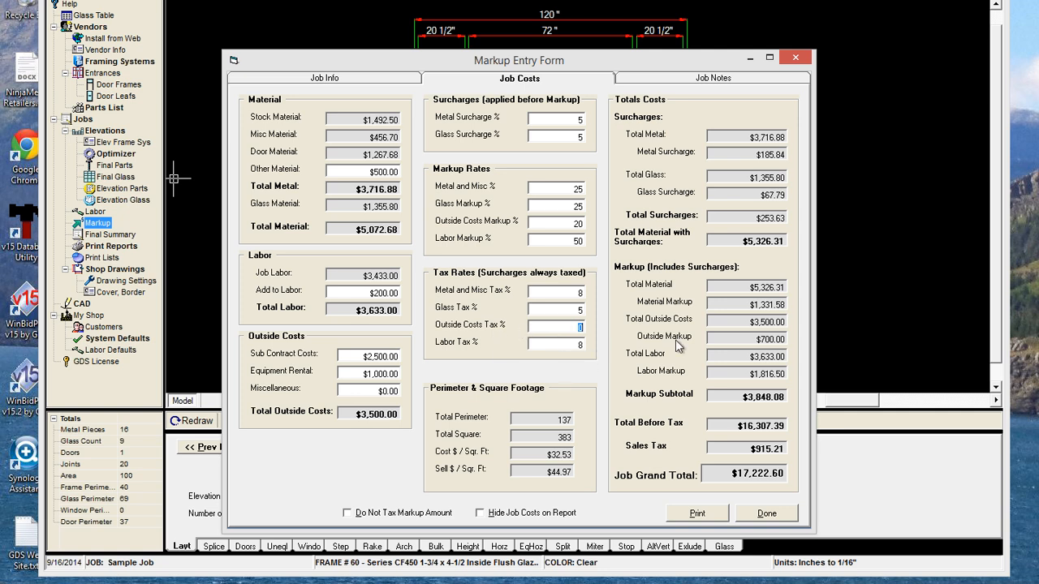
{"action": "mouse_move", "coordinate": [641, 284]}
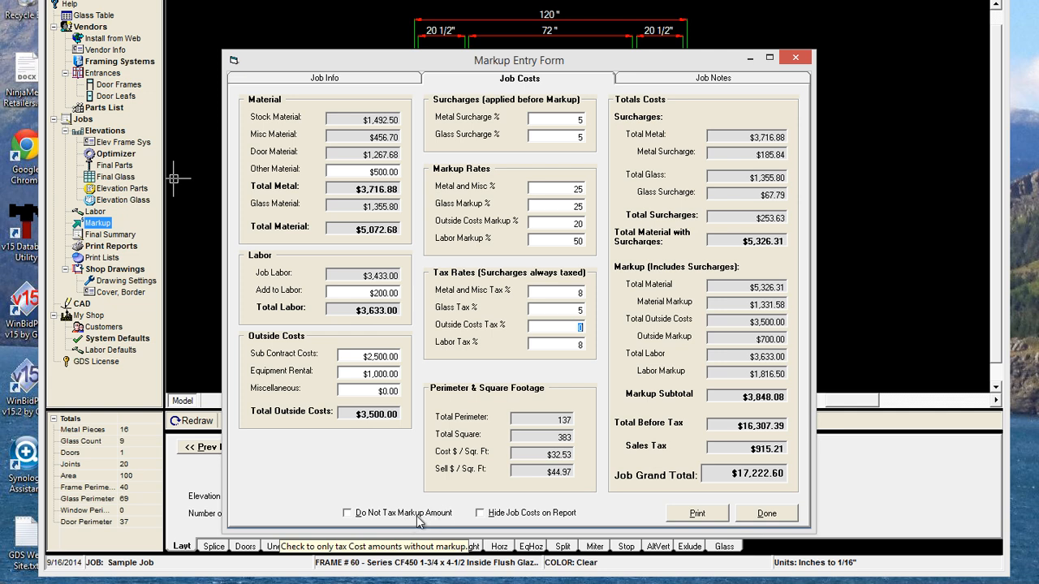
Tick Do Not Tax Markup Amount, untick it to compare totals, then tick it again
{"action": "left_click", "coordinate": [347, 514]}
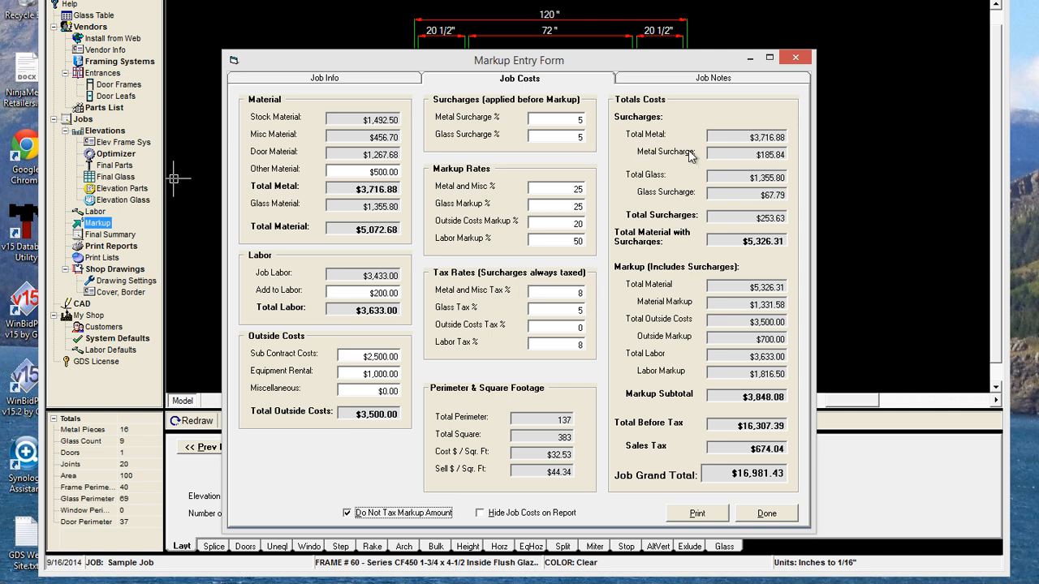
{"action": "mouse_move", "coordinate": [767, 155]}
{"action": "left_click", "coordinate": [349, 516]}
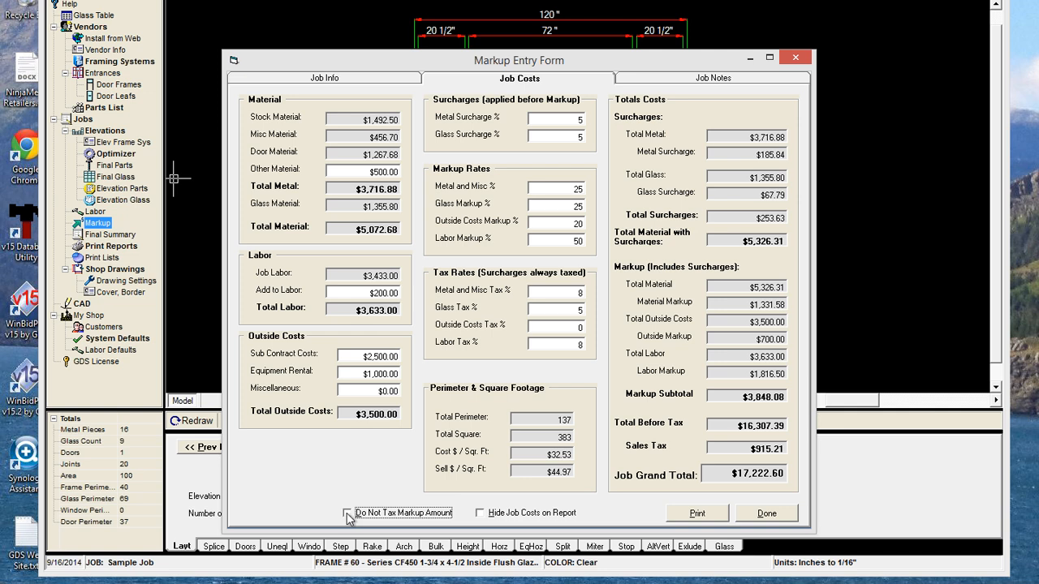
{"action": "left_click", "coordinate": [348, 516]}
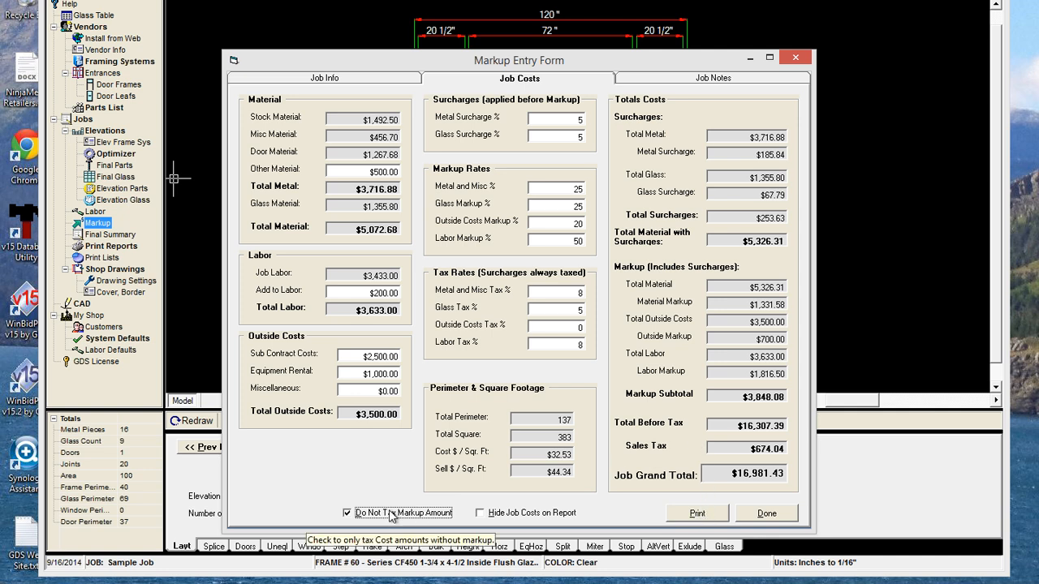
Preview and close the Markup Report twice, then tick Hide Job Costs on Report
{"action": "left_click", "coordinate": [705, 514]}
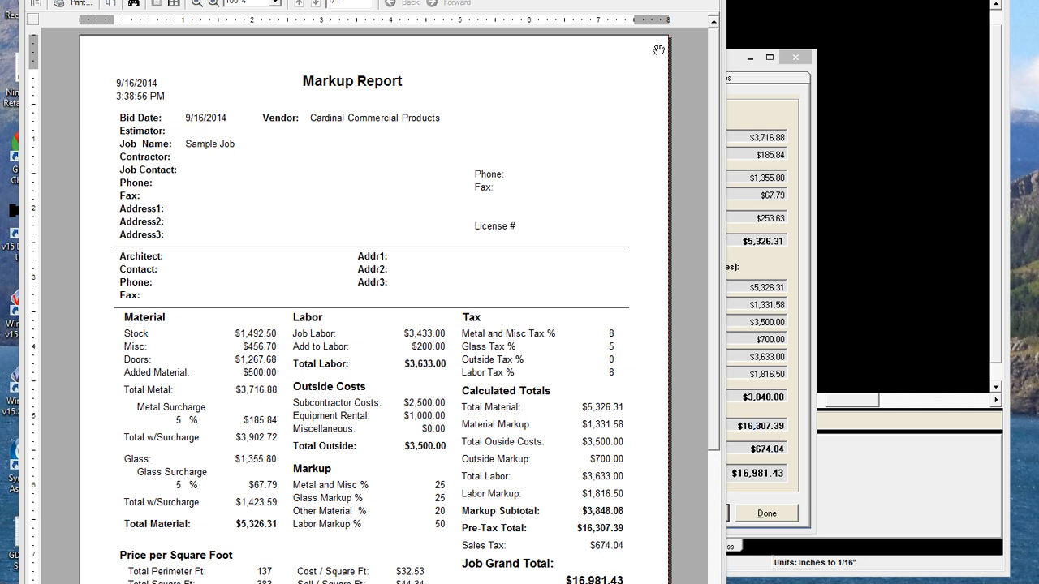
{"action": "left_click", "coordinate": [705, 0]}
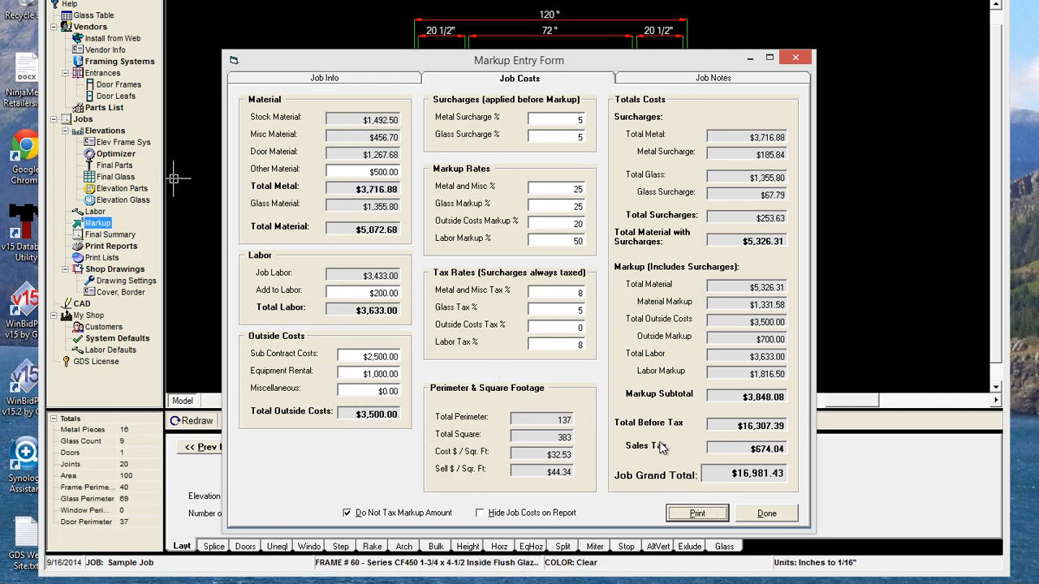
{"action": "left_click", "coordinate": [701, 517]}
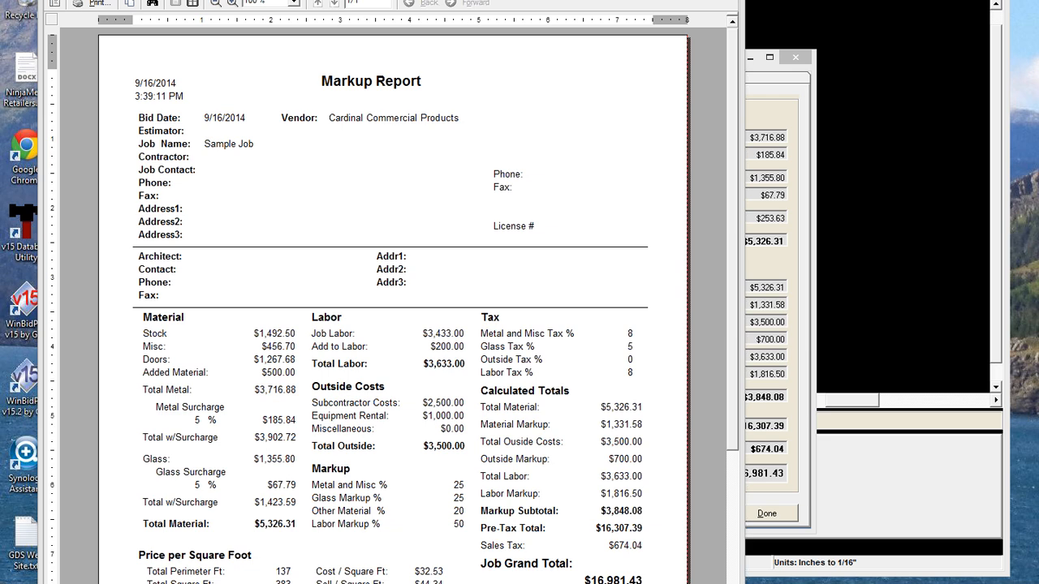
{"action": "left_click", "coordinate": [724, 0]}
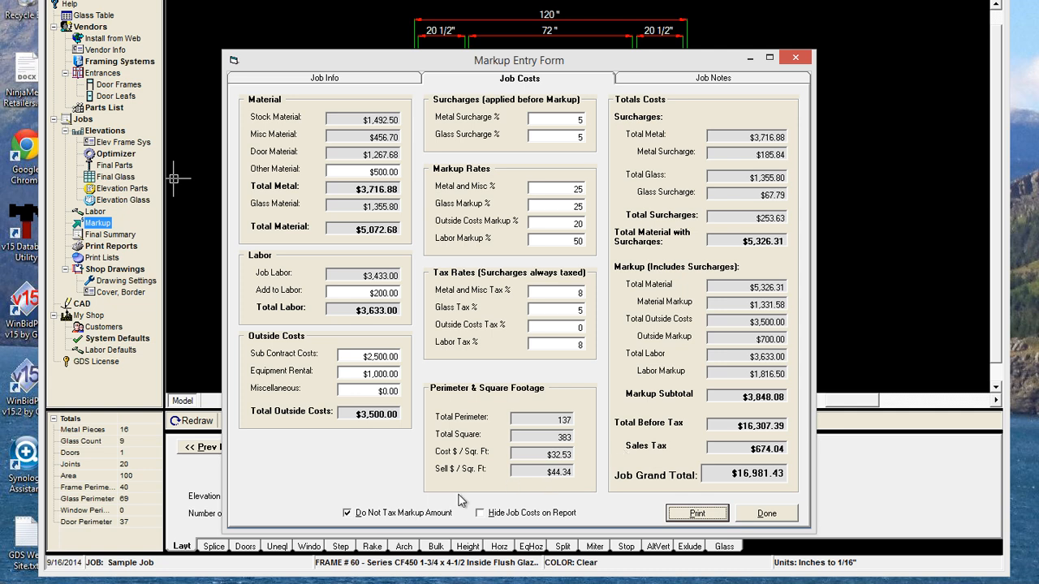
{"action": "left_click", "coordinate": [480, 514]}
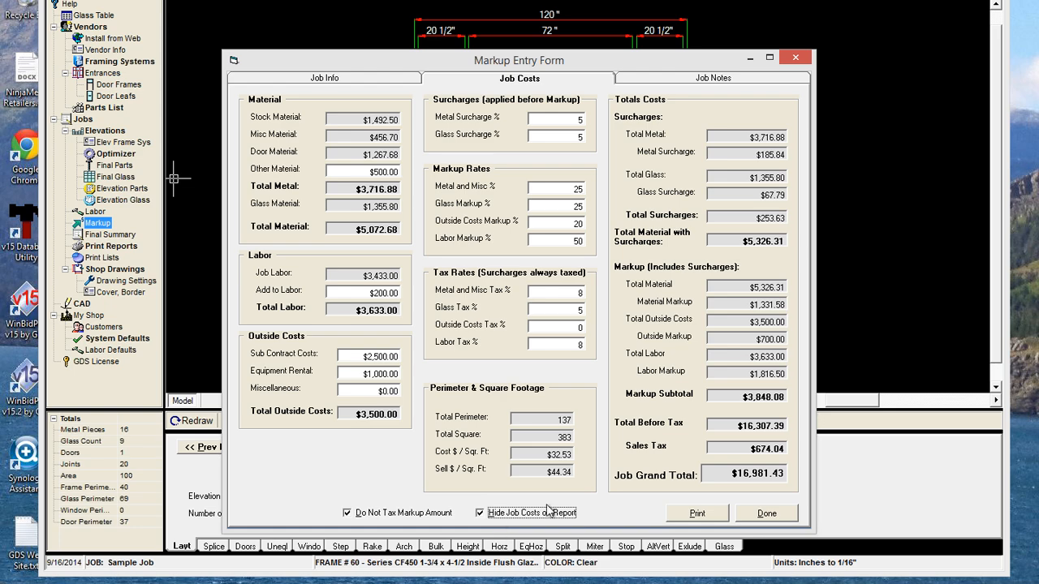
Preview the Job Estimate report showing the $16,981.43 grand total, then close the preview
{"action": "left_click", "coordinate": [697, 514]}
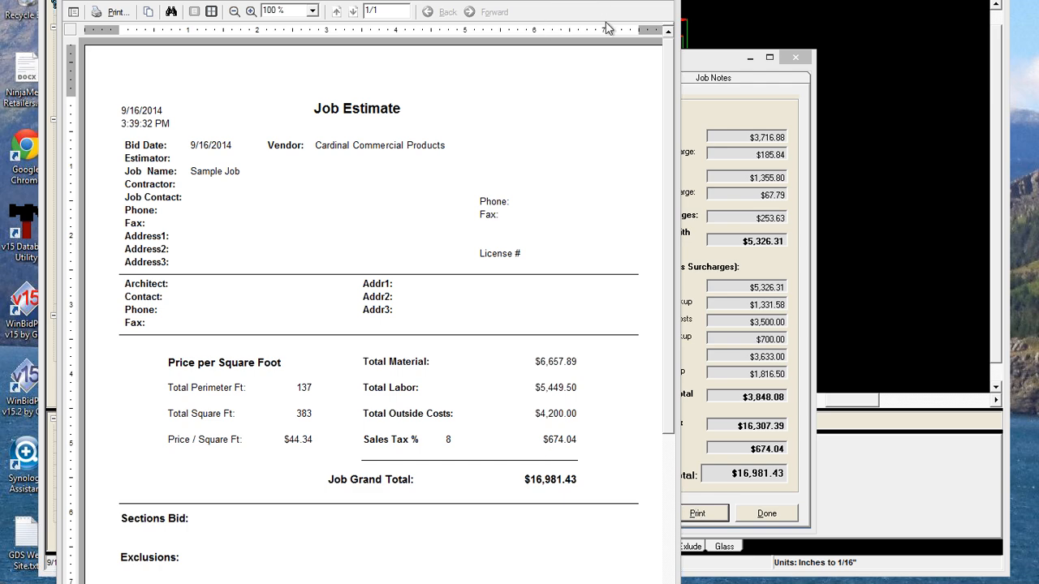
{"action": "left_click_drag", "start_coordinate": [578, 0], "coordinate": [489, 2]}
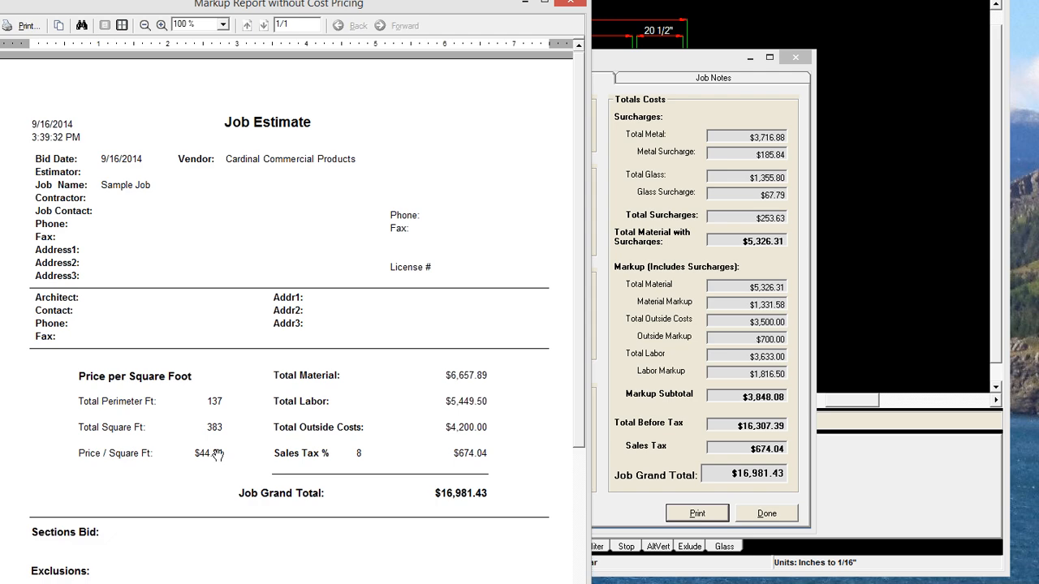
{"action": "left_click", "coordinate": [568, 5]}
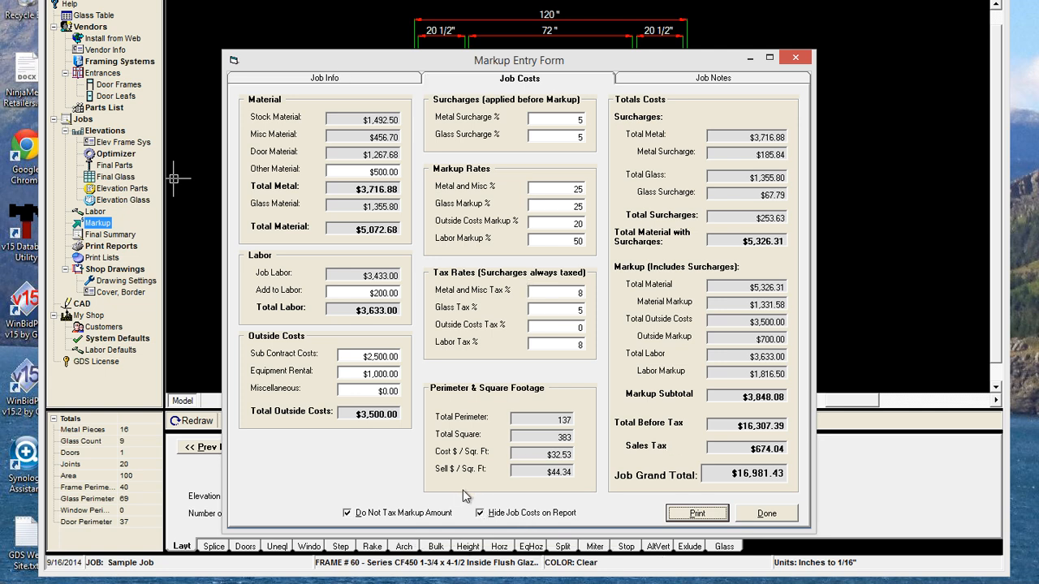
{"action": "left_click", "coordinate": [696, 514]}
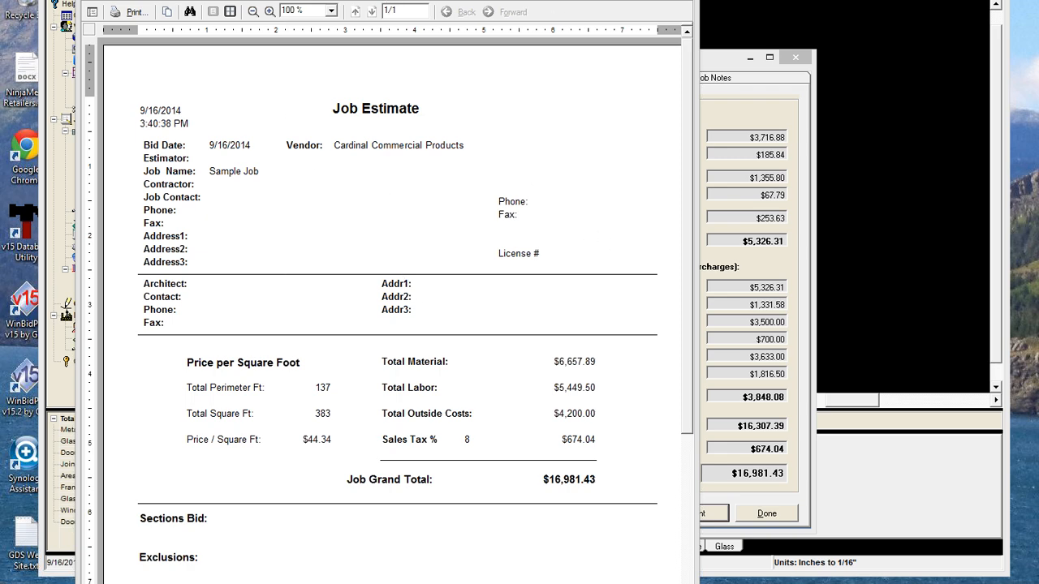
{"action": "left_click", "coordinate": [679, 1]}
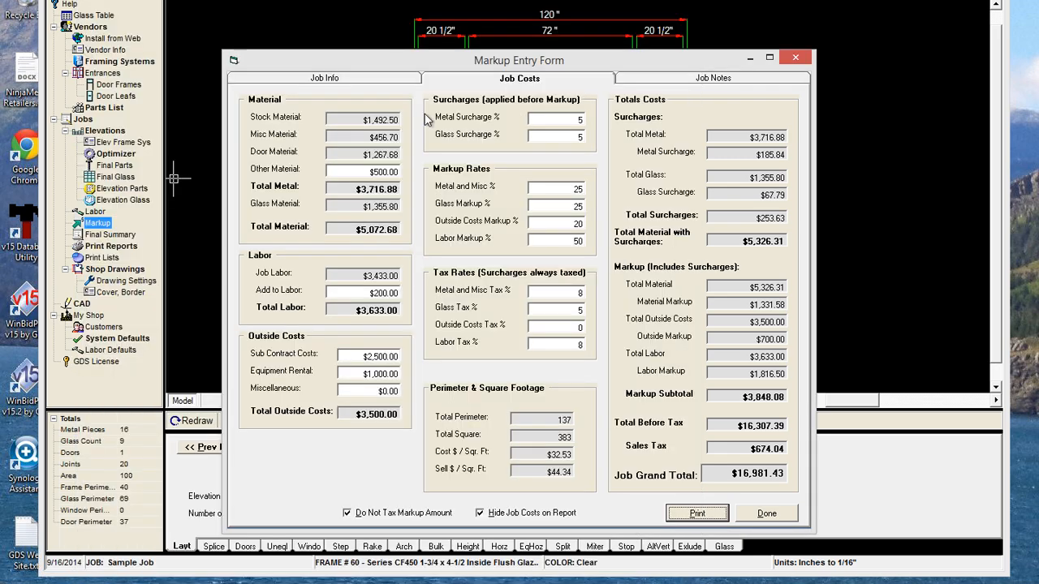
View Job Notes and Job Info, dismiss the empty contacts list, and click Done
{"action": "left_click", "coordinate": [625, 80]}
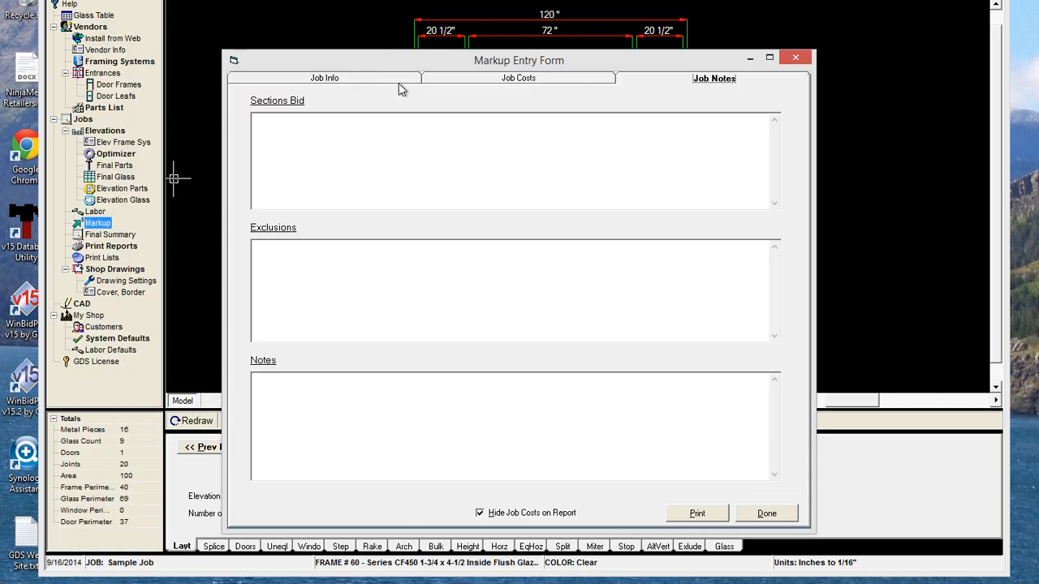
{"action": "left_click", "coordinate": [392, 80]}
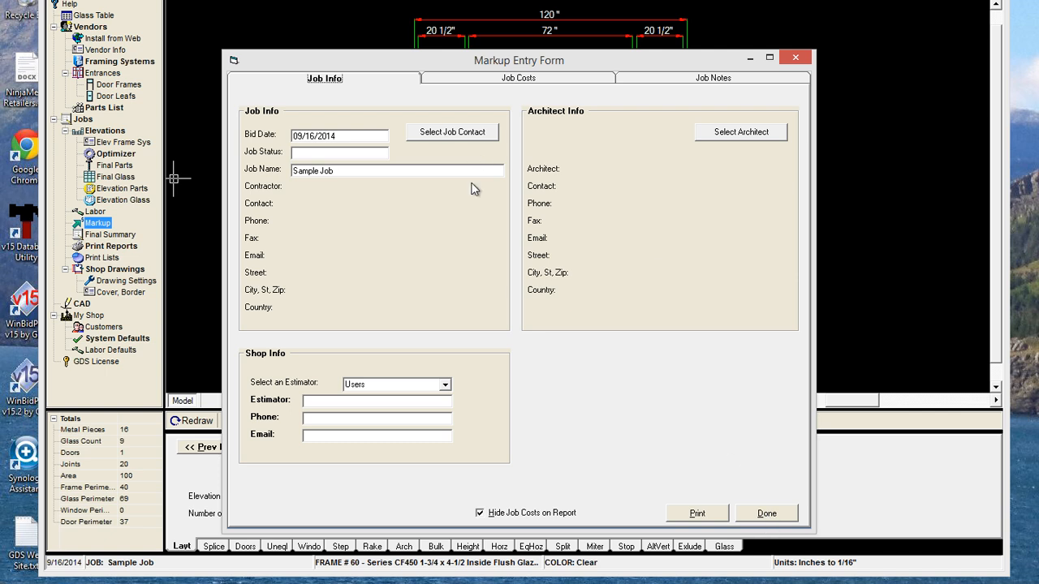
{"action": "left_click", "coordinate": [440, 133]}
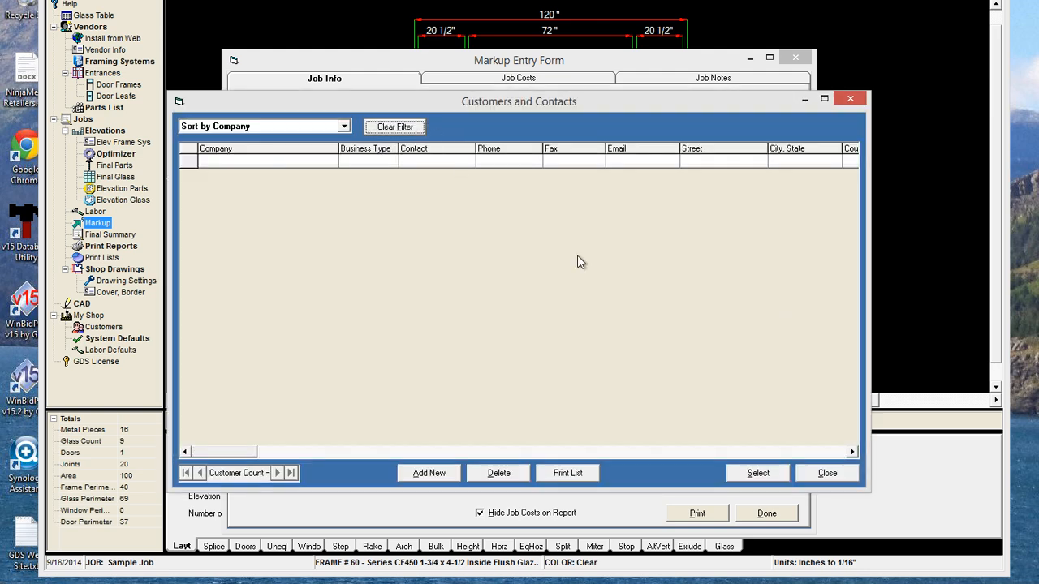
{"action": "left_click", "coordinate": [828, 473]}
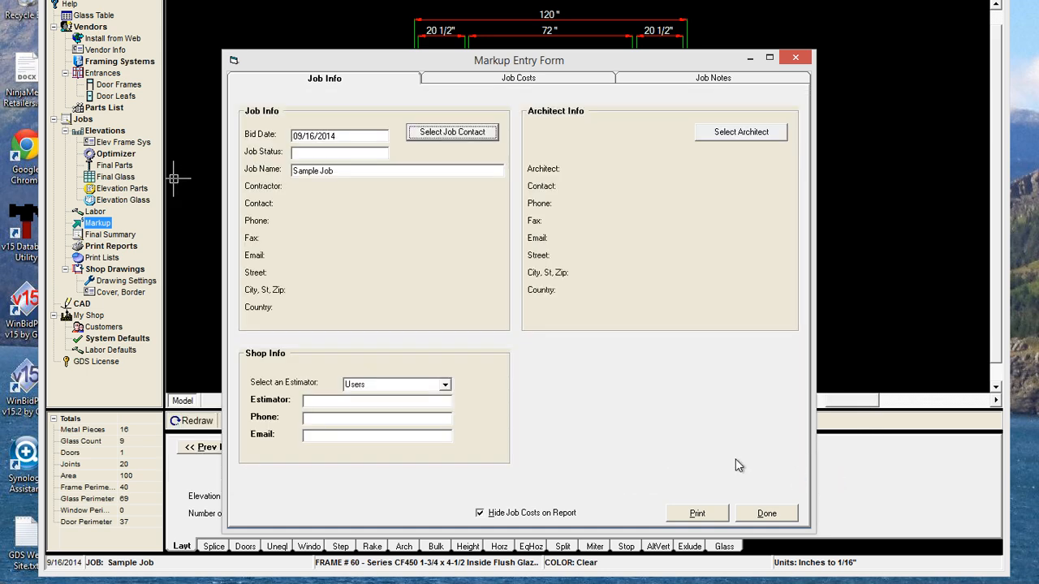
{"action": "left_click", "coordinate": [766, 513]}
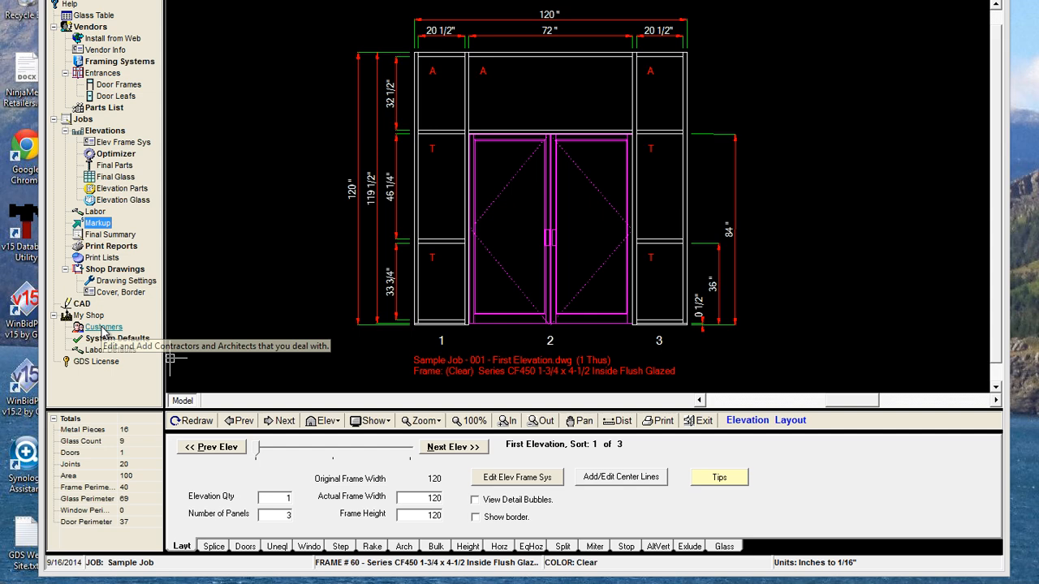
Start a new customer record in the customers list with Contractor as business type
{"action": "left_click", "coordinate": [103, 327]}
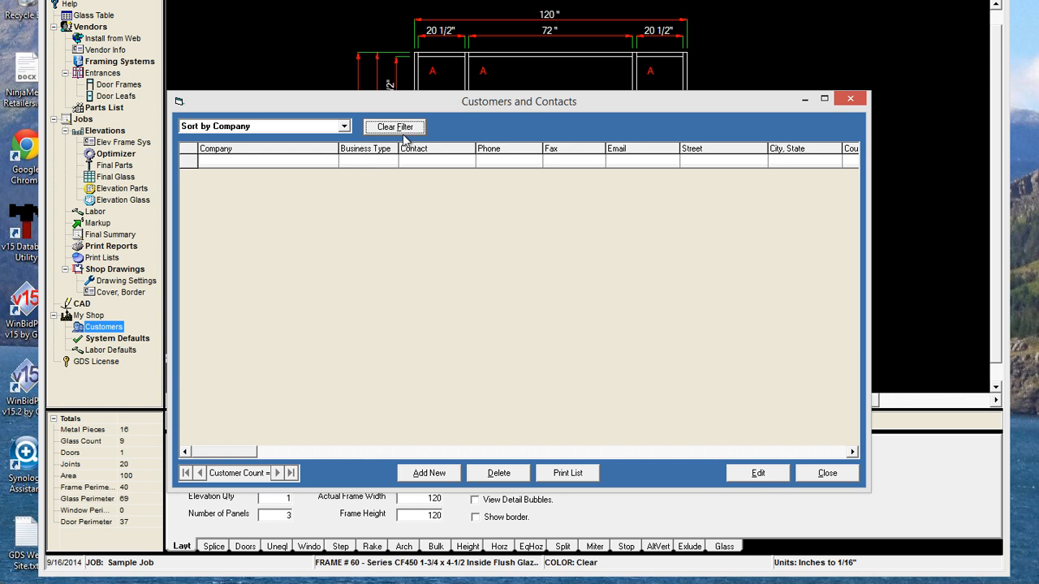
{"action": "left_click", "coordinate": [430, 475]}
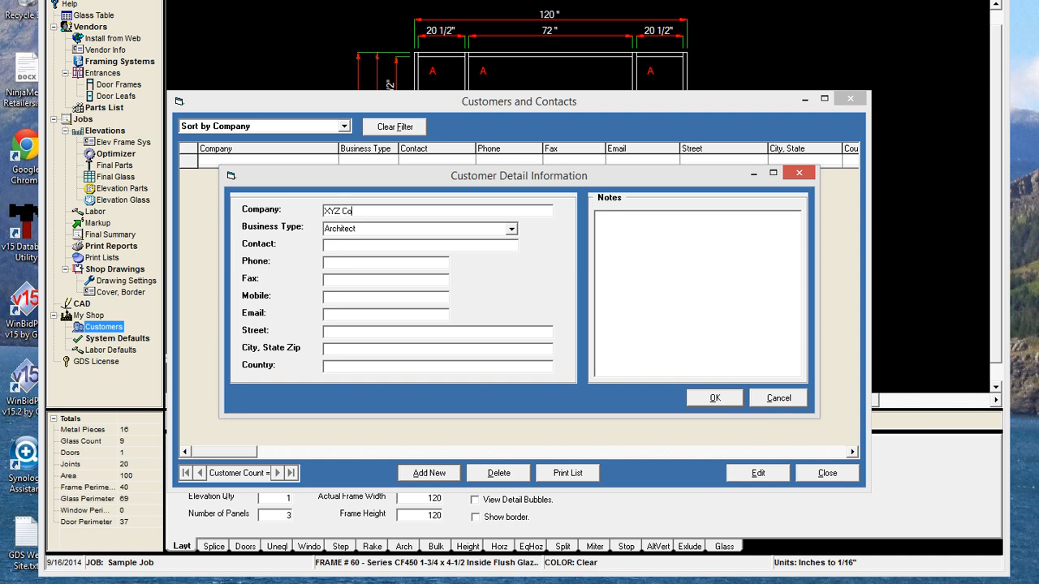
{"action": "key", "text": "Tab"}
{"action": "type", "text": "c"}
{"action": "left_click", "coordinate": [511, 229]}
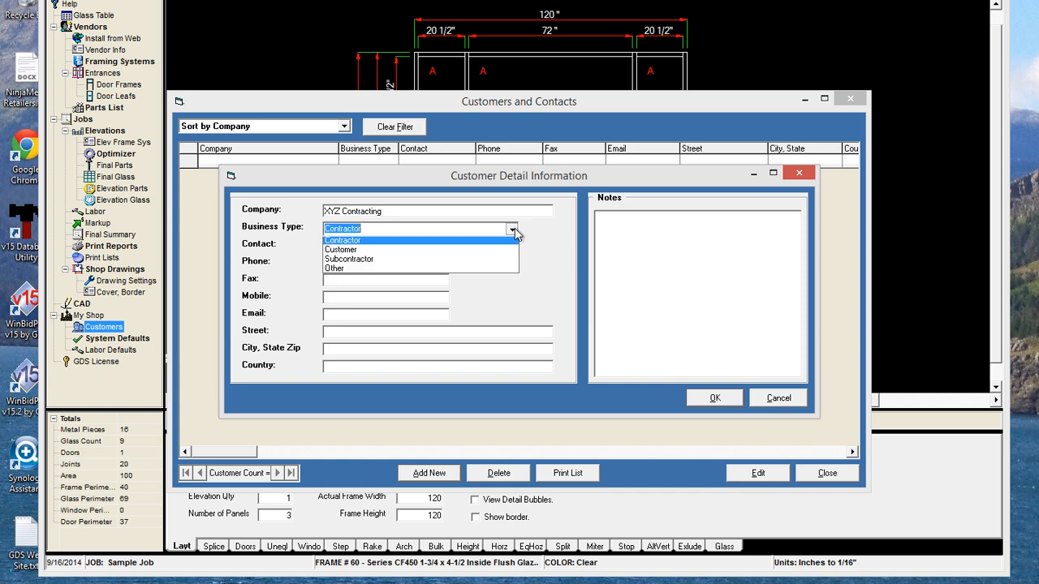
{"action": "left_click", "coordinate": [371, 251]}
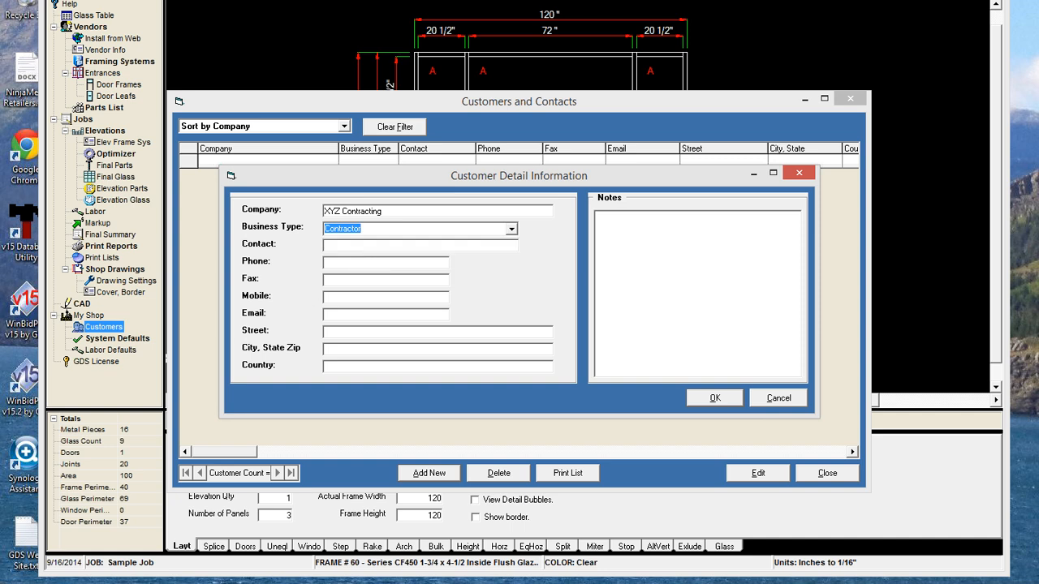
{"action": "key", "text": "Tab"}
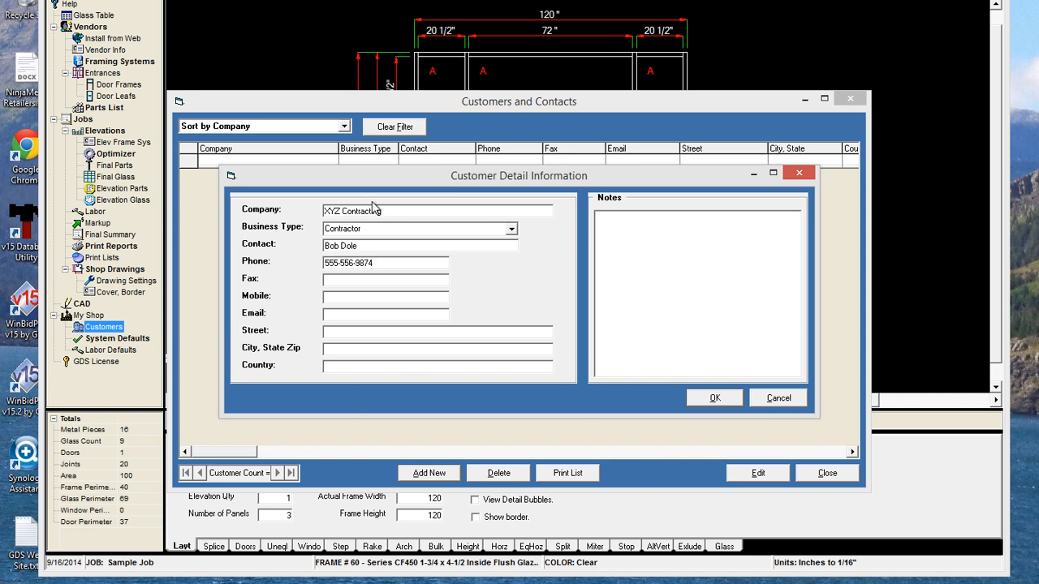
Reuse the phone number for the fax and mobile fields and enter the e-mail address
{"action": "left_click_drag", "start_coordinate": [373, 263], "coordinate": [281, 266]}
{"action": "key", "text": "ctrl+c"}
{"action": "key", "text": "Tab"}
{"action": "key", "text": "ctrl+v"}
{"action": "key", "text": "Tab"}
{"action": "key", "text": "ctrl+v"}
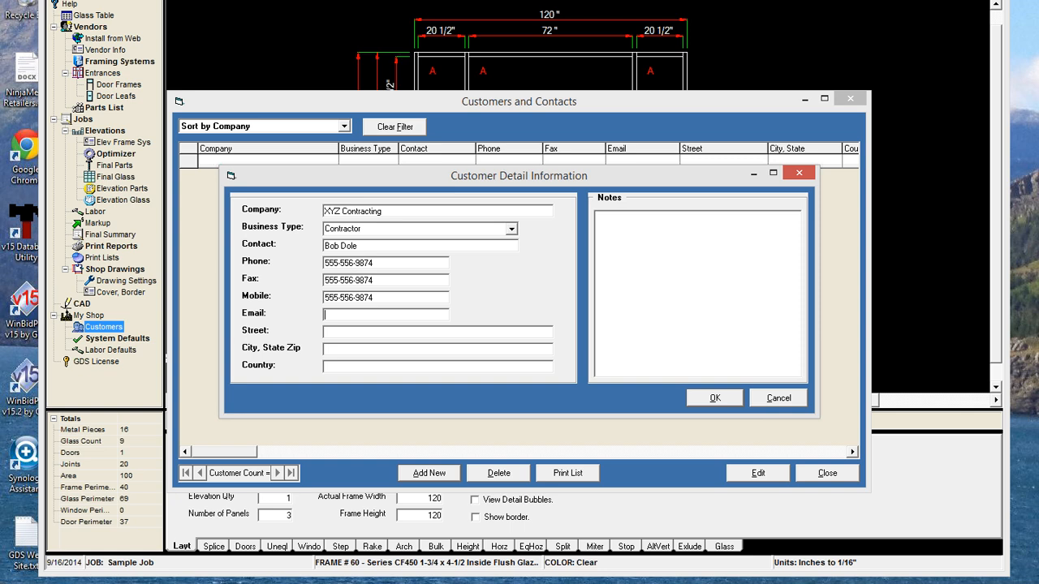
{"action": "type", "text": "zyz.com"}
{"action": "key", "text": "Tab"}
Fill in the street and city/state/zip, note 'Used these guys for South project.', and save
{"action": "key", "text": "Tab"}
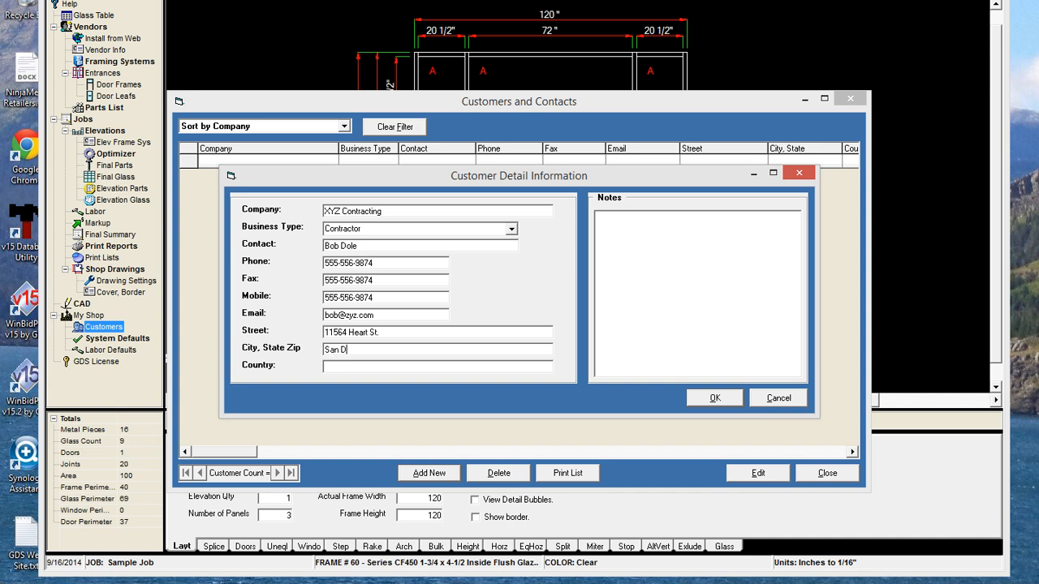
{"action": "type", "text": "Use"}
{"action": "type", "text": "d"}
{"action": "type", "text": " these guys f"}
{"action": "type", "text": "or "}
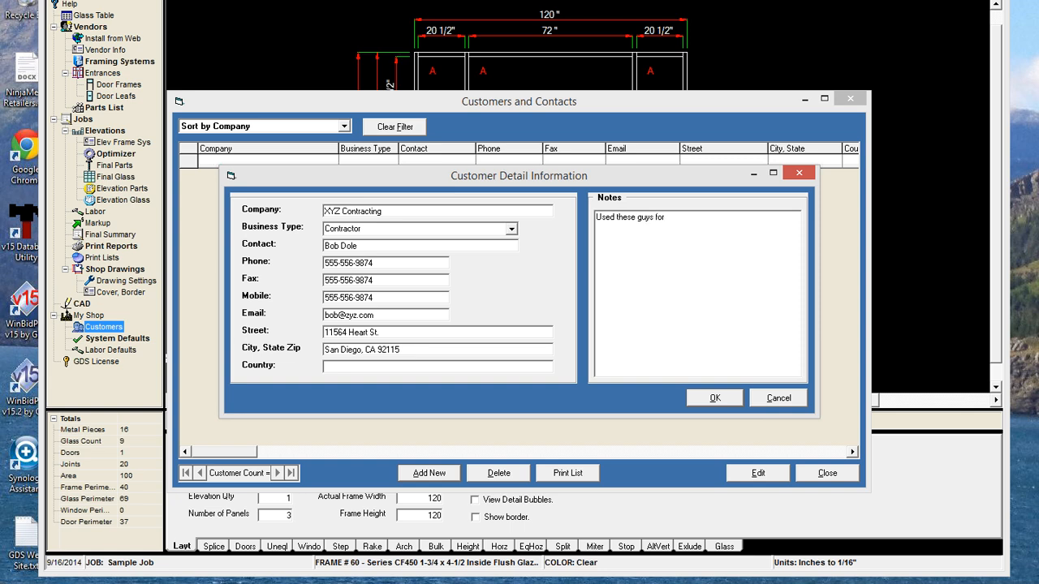
{"action": "type", "text": "South project."}
{"action": "left_click", "coordinate": [708, 397]}
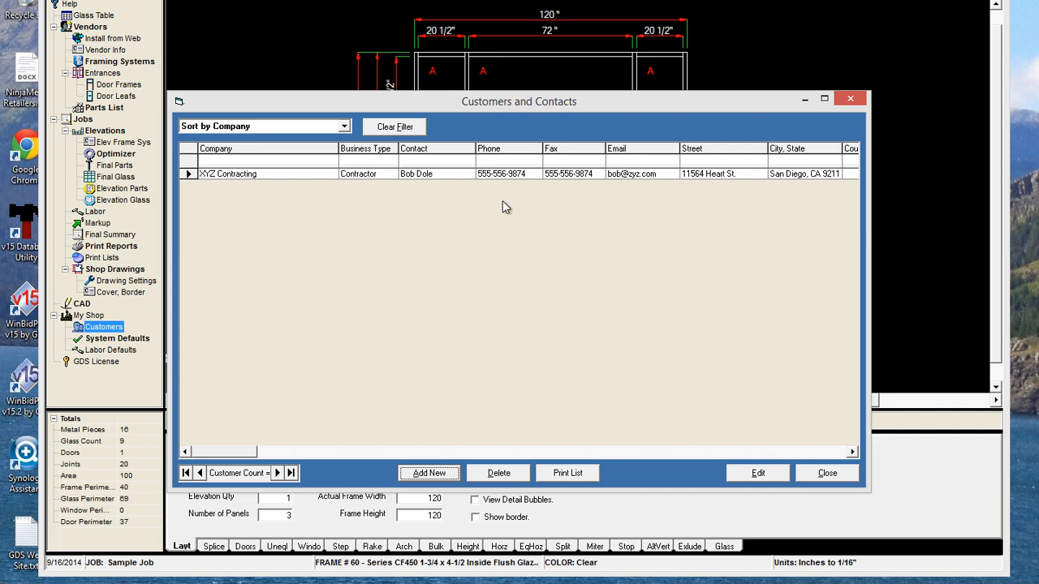
{"action": "left_click", "coordinate": [833, 477]}
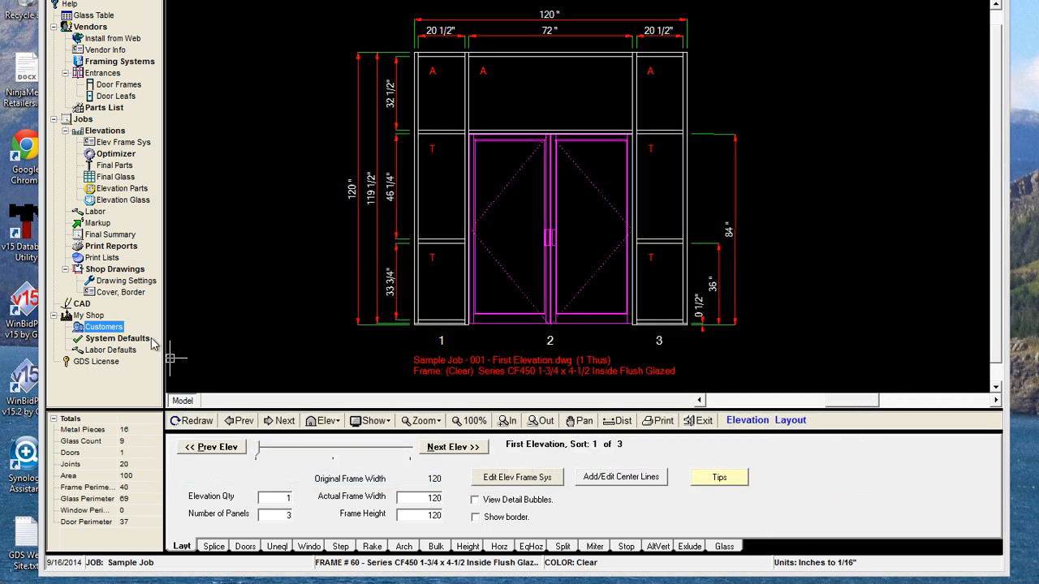
Open the job's Markup form and enter 'Quoting' as the job status
{"action": "left_click", "coordinate": [99, 223]}
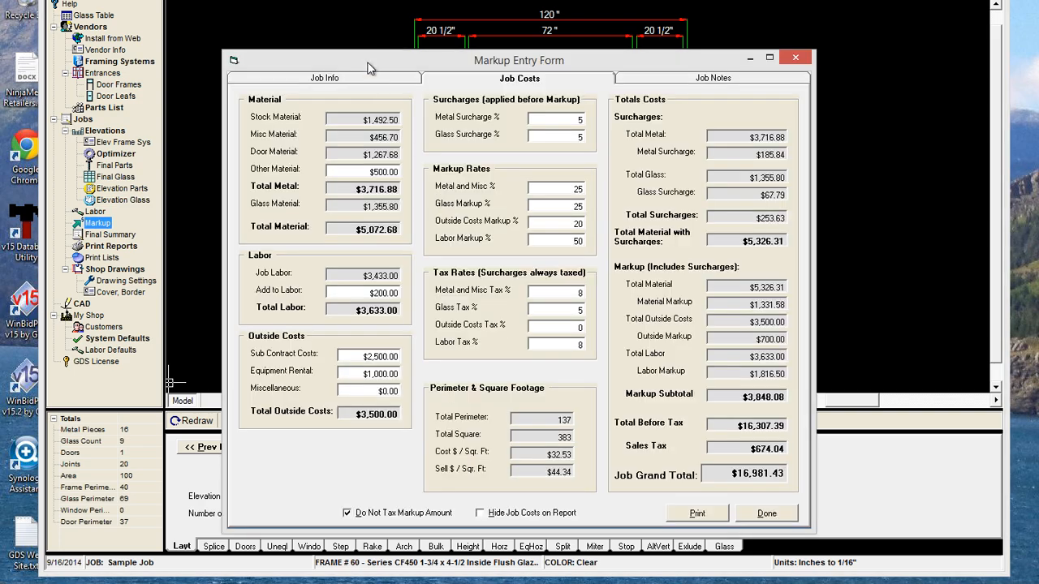
{"action": "left_click", "coordinate": [369, 78]}
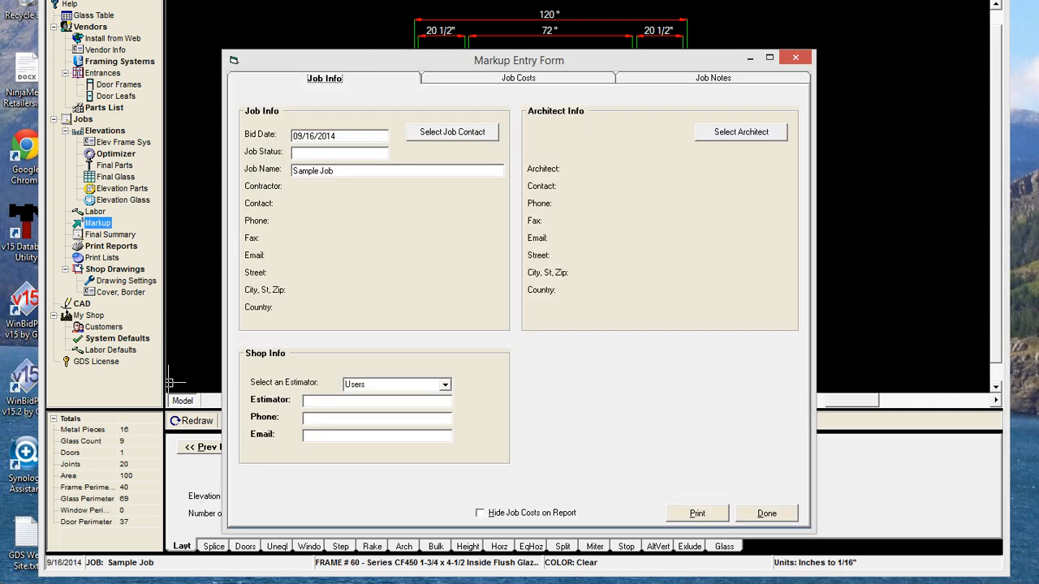
{"action": "left_click", "coordinate": [353, 152]}
{"action": "type", "text": "Quoting"}
Make the XYZ Contracting customer record the job contact
{"action": "left_click", "coordinate": [429, 133]}
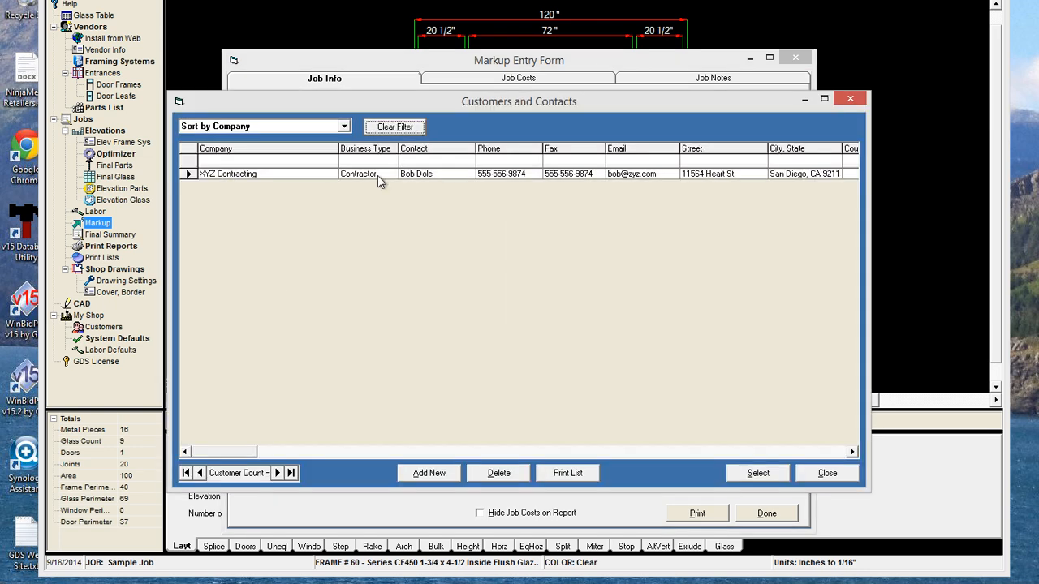
{"action": "left_click", "coordinate": [188, 174]}
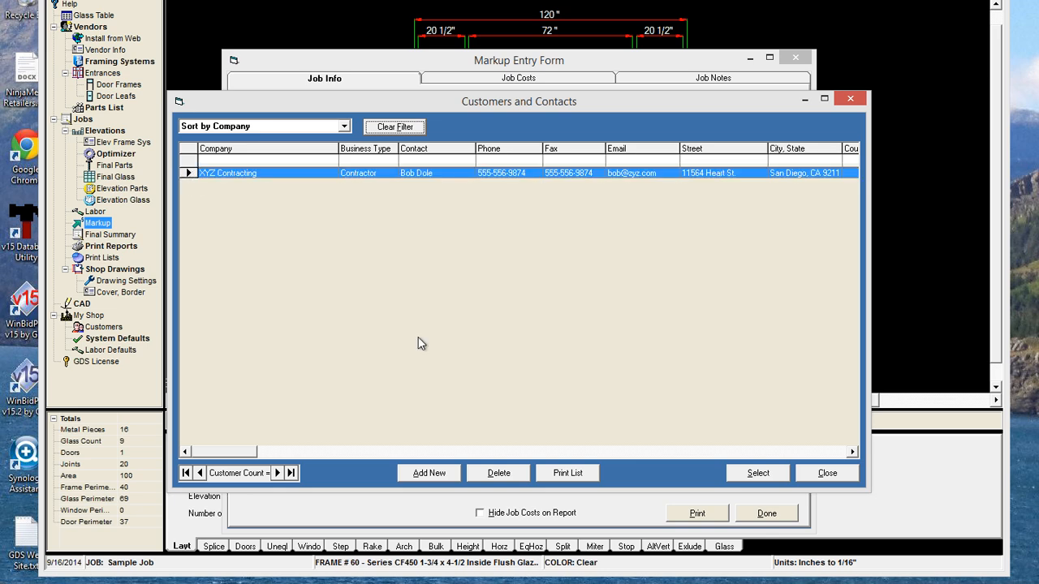
{"action": "left_click", "coordinate": [747, 477]}
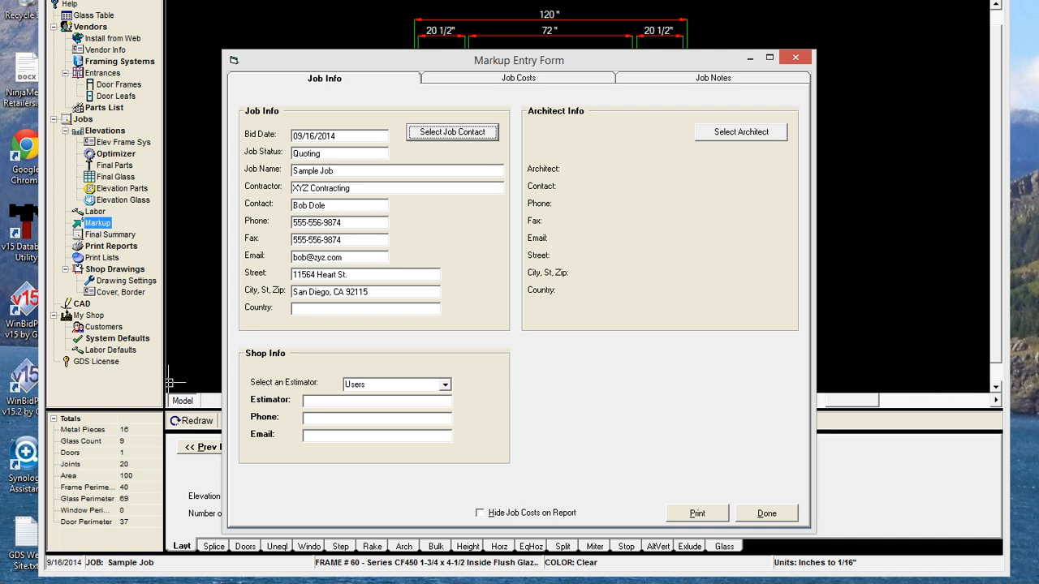
Assign the shop's estimator and enter the estimator's phone number
{"action": "left_click", "coordinate": [445, 385]}
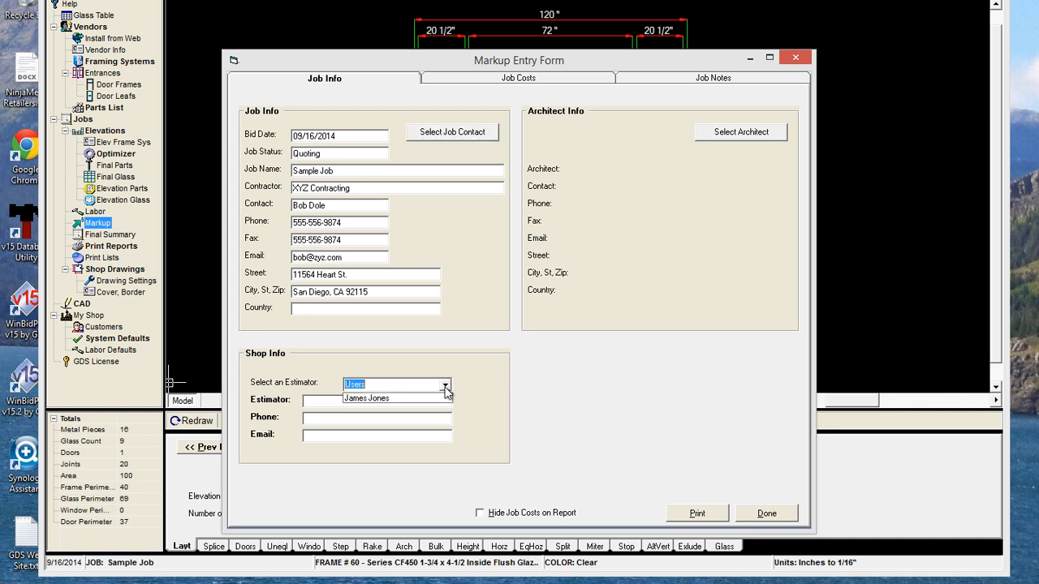
{"action": "left_click", "coordinate": [365, 399]}
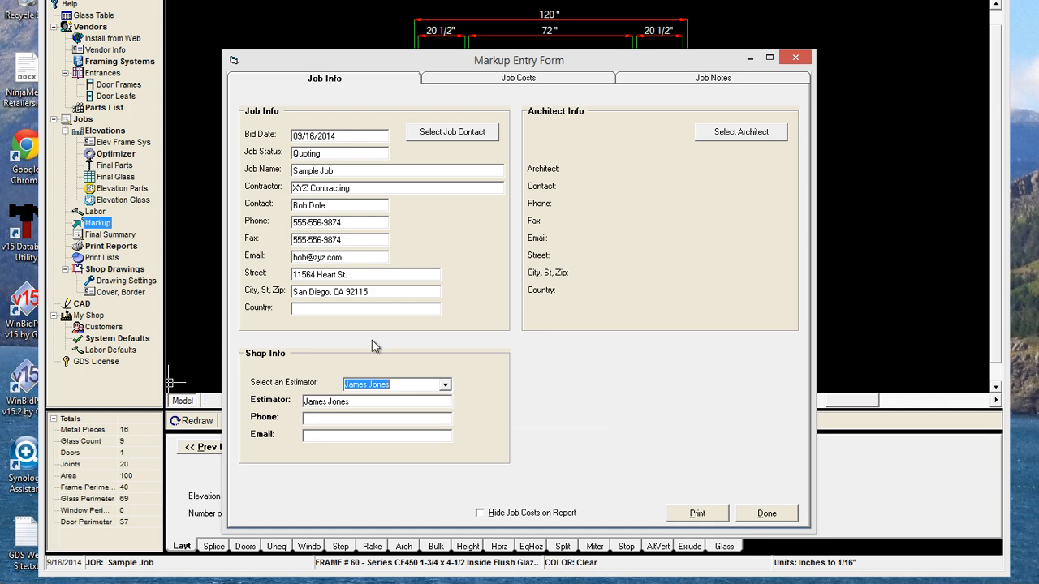
{"action": "key", "text": "Tab"}
{"action": "type", "text": "555"}
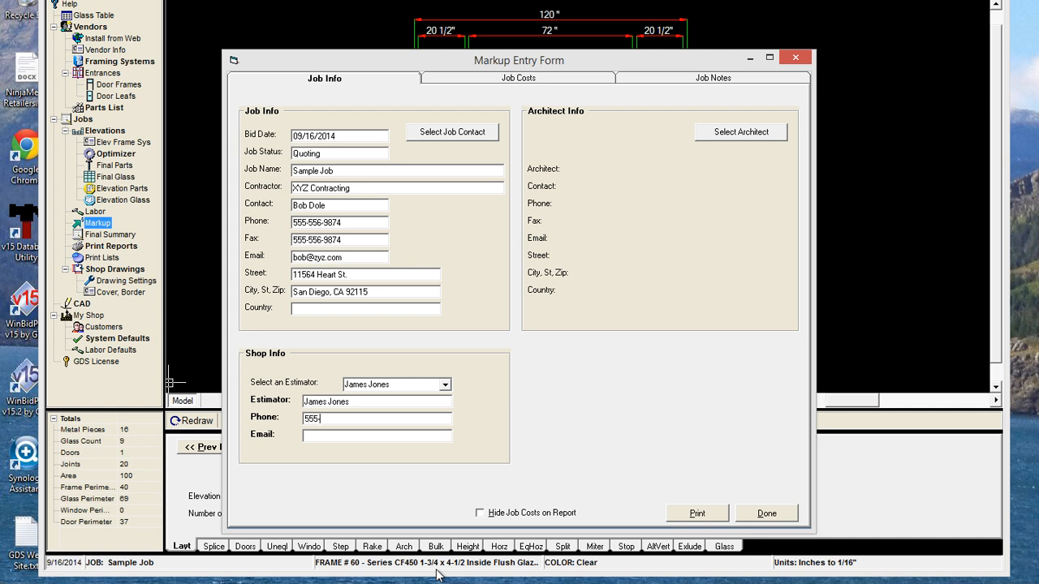
{"action": "type", "text": "-567-1187"}
Make the XYZ Contracting customer record the job's architect
{"action": "left_click", "coordinate": [738, 133]}
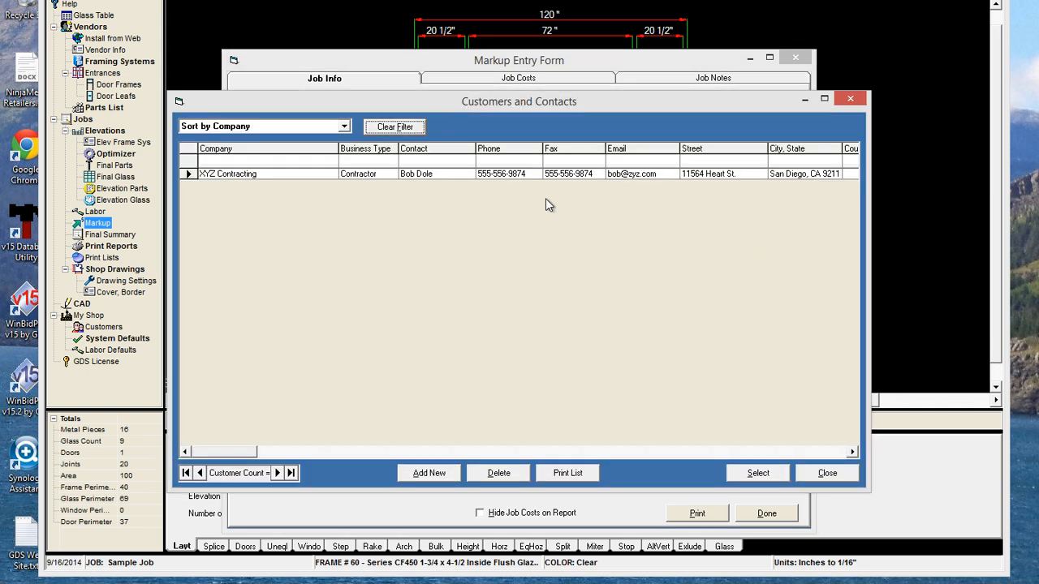
{"action": "left_click", "coordinate": [188, 174]}
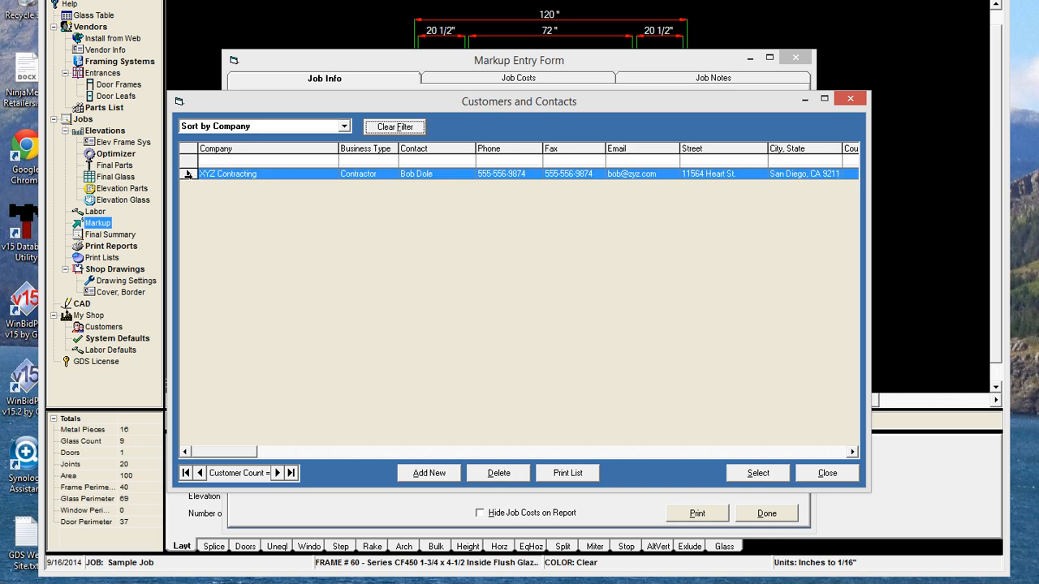
{"action": "left_click", "coordinate": [759, 473]}
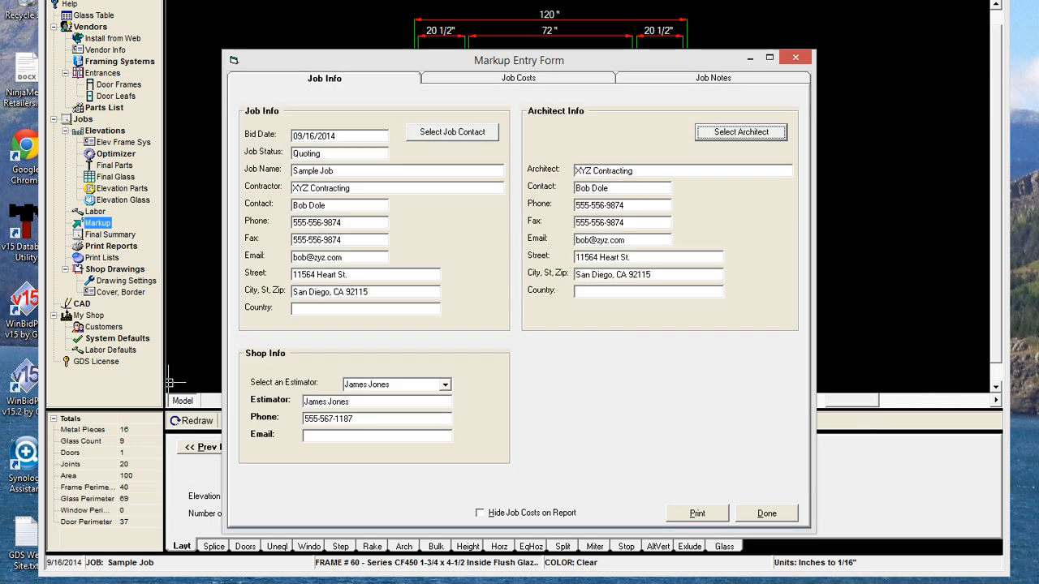
{"action": "left_click", "coordinate": [669, 79]}
Enter 'This is section bid', 'This is Exclusion' and 'This is the Notes.' in the job notes boxes
{"action": "left_click", "coordinate": [280, 134]}
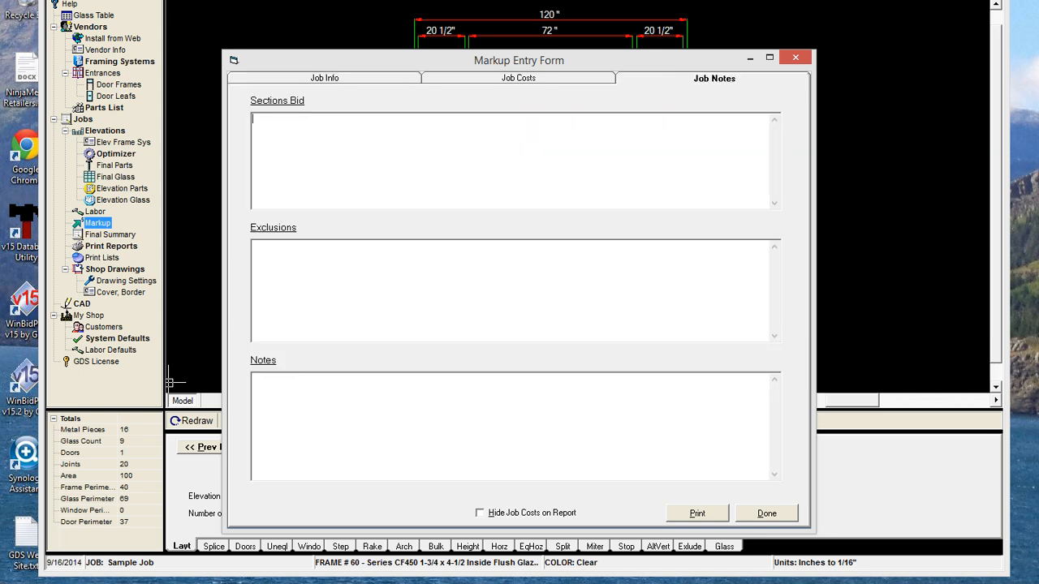
{"action": "type", "text": "This is"}
{"action": "type", "text": " section"}
{"action": "type", "text": " bid"}
{"action": "type", "text": "This is Ex"}
{"action": "type", "text": "clusion."}
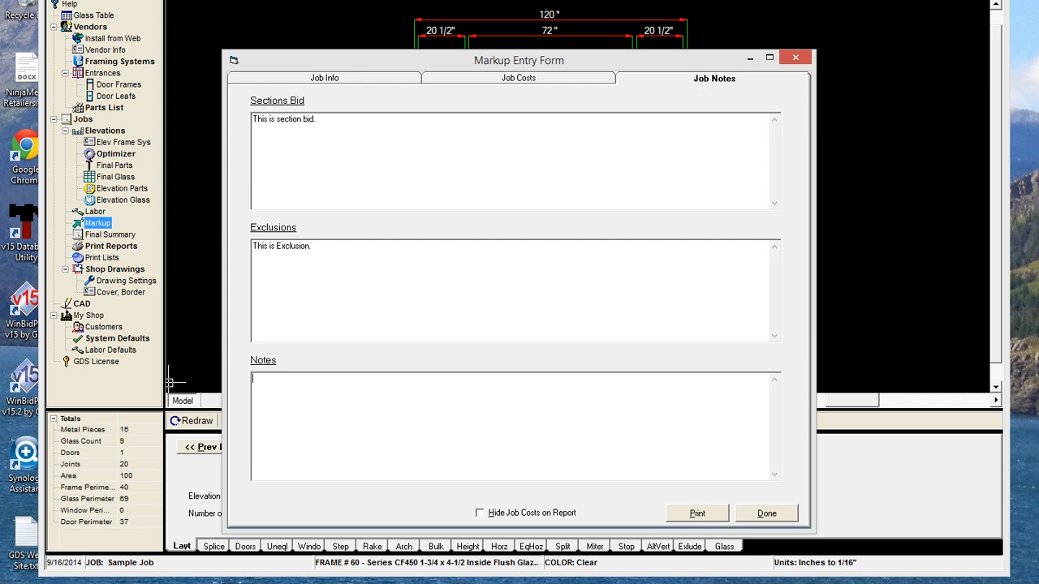
{"action": "type", "text": "This is the Notes."}
{"action": "left_click", "coordinate": [541, 77]}
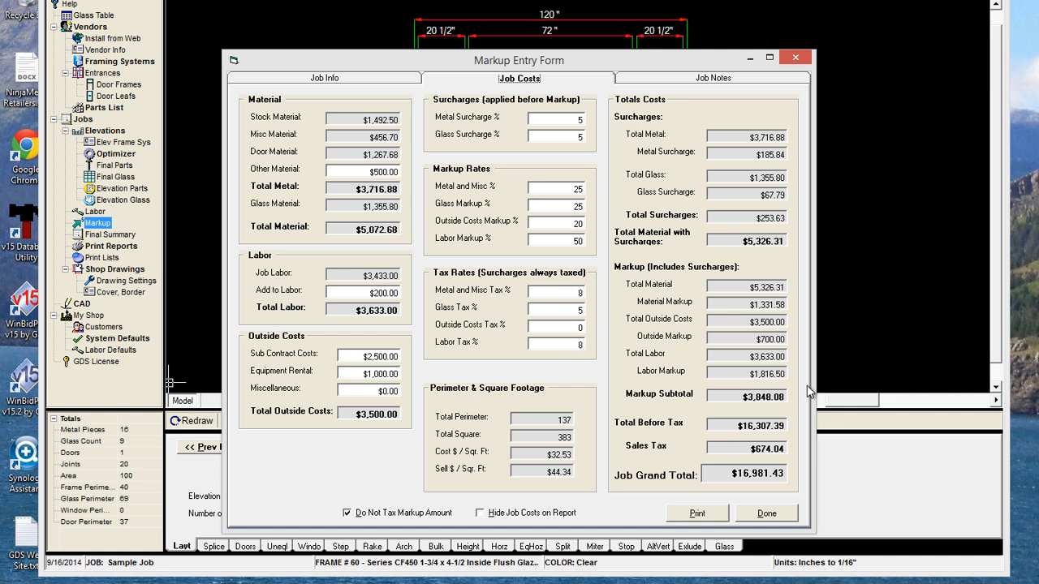
Try printing the Markup Report from Job Info, dismiss the run-time error, and close the form
{"action": "left_click", "coordinate": [334, 82]}
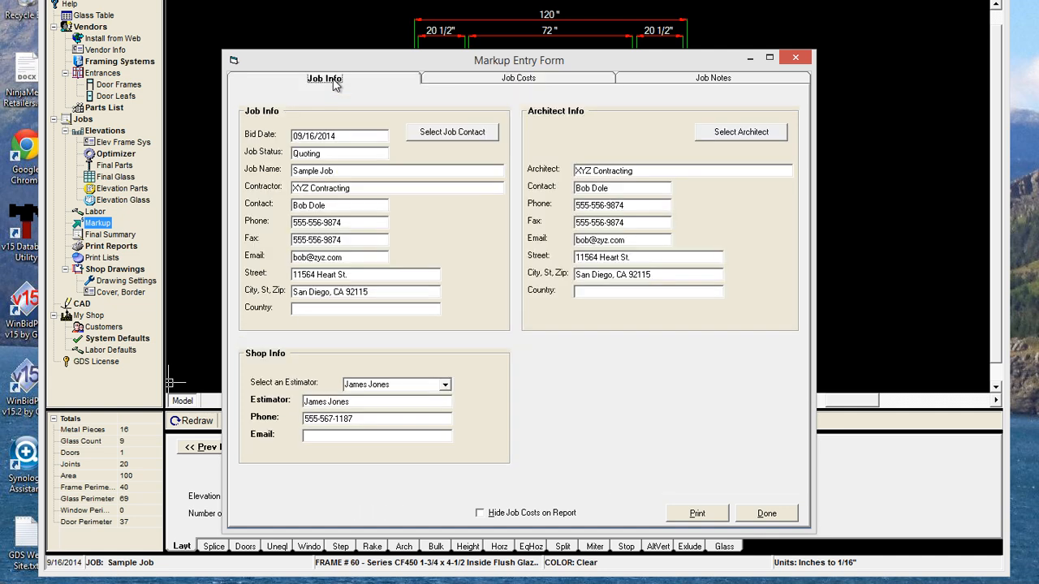
{"action": "left_click", "coordinate": [699, 513]}
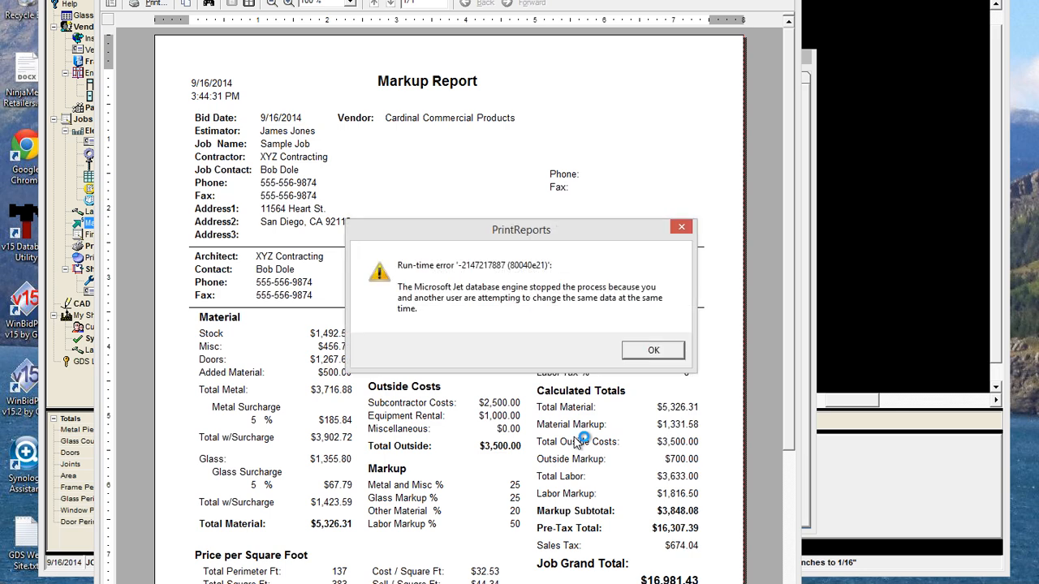
{"action": "left_click", "coordinate": [635, 353]}
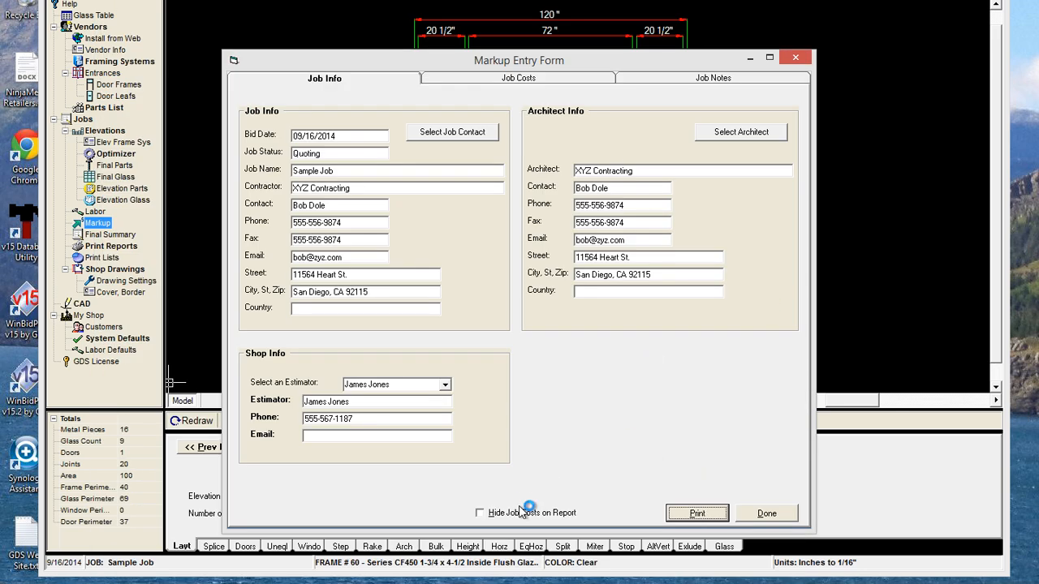
{"action": "left_click", "coordinate": [783, 514]}
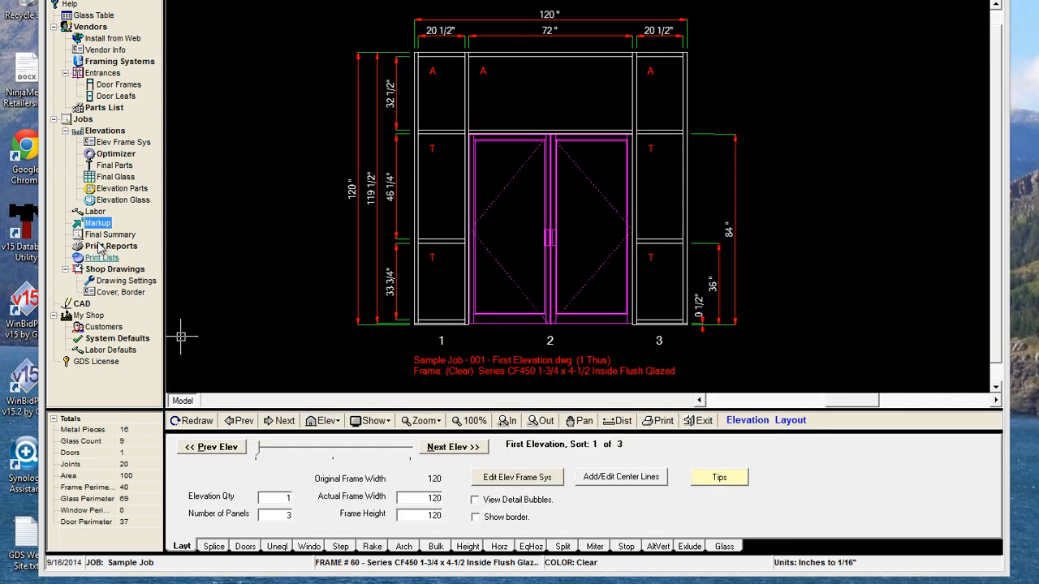
{"action": "left_click", "coordinate": [95, 223]}
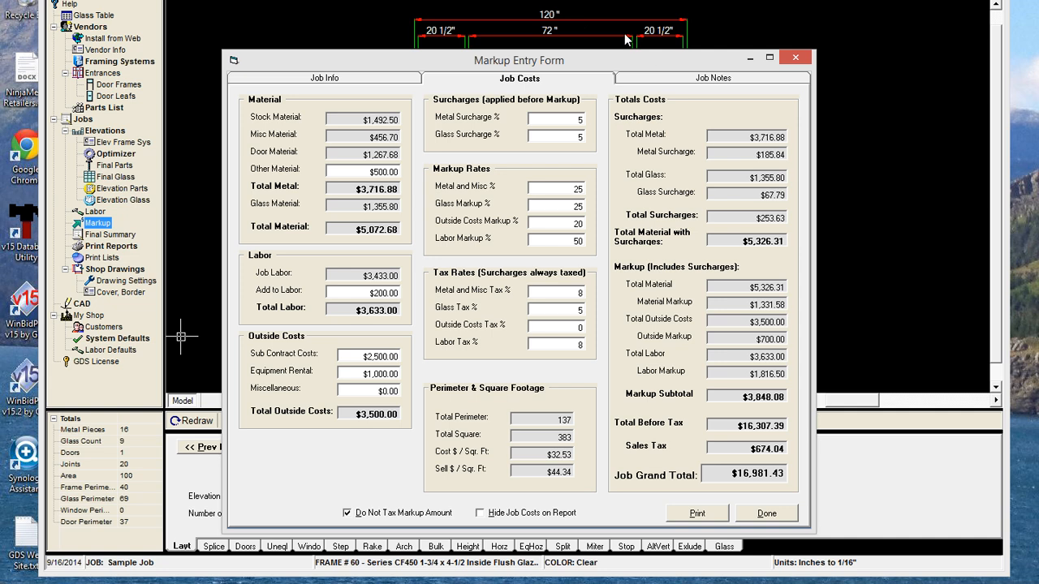
{"action": "left_click", "coordinate": [665, 81]}
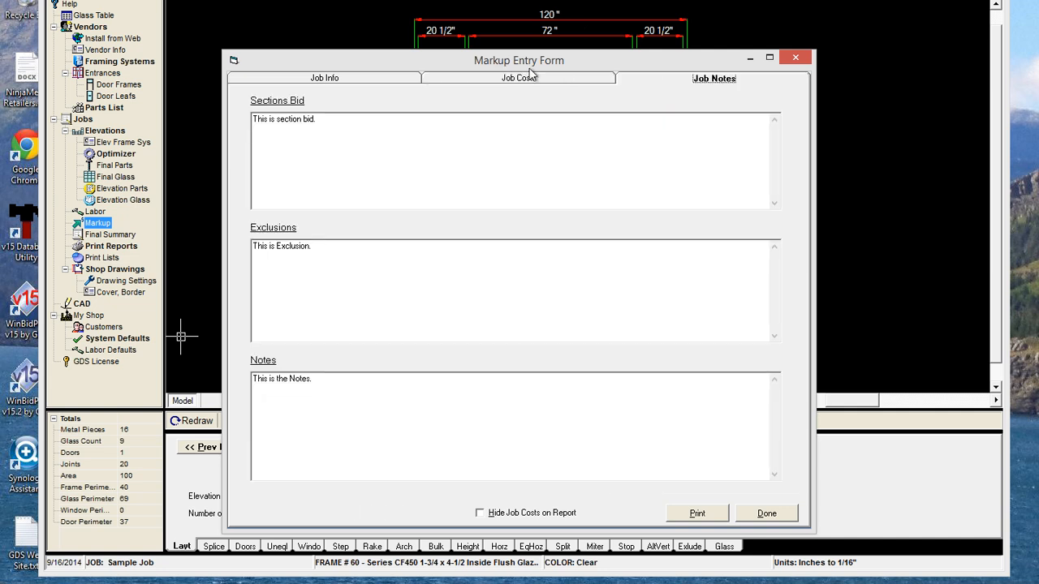
{"action": "left_click", "coordinate": [356, 80]}
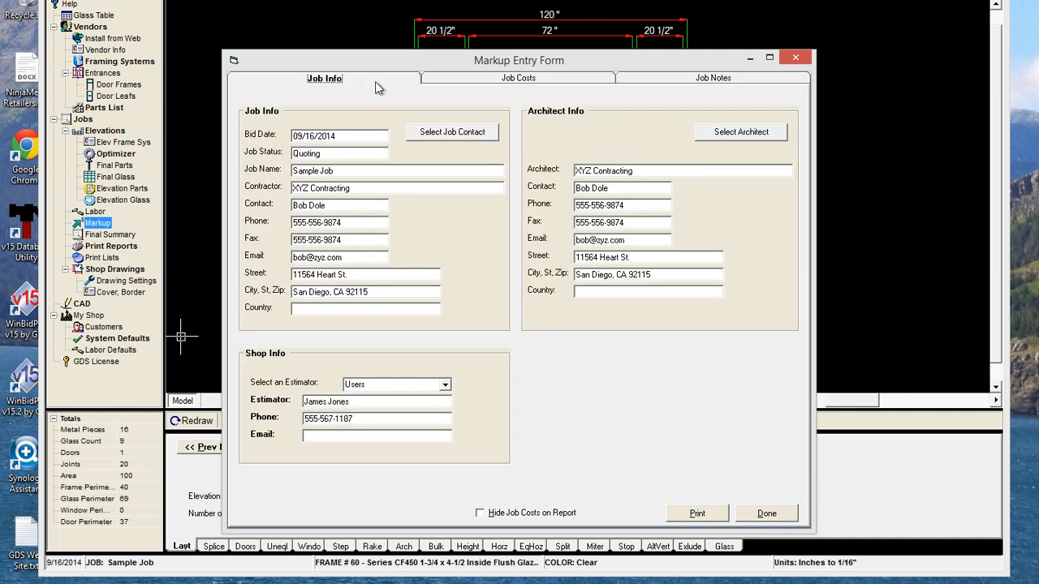
{"action": "left_click", "coordinate": [448, 82]}
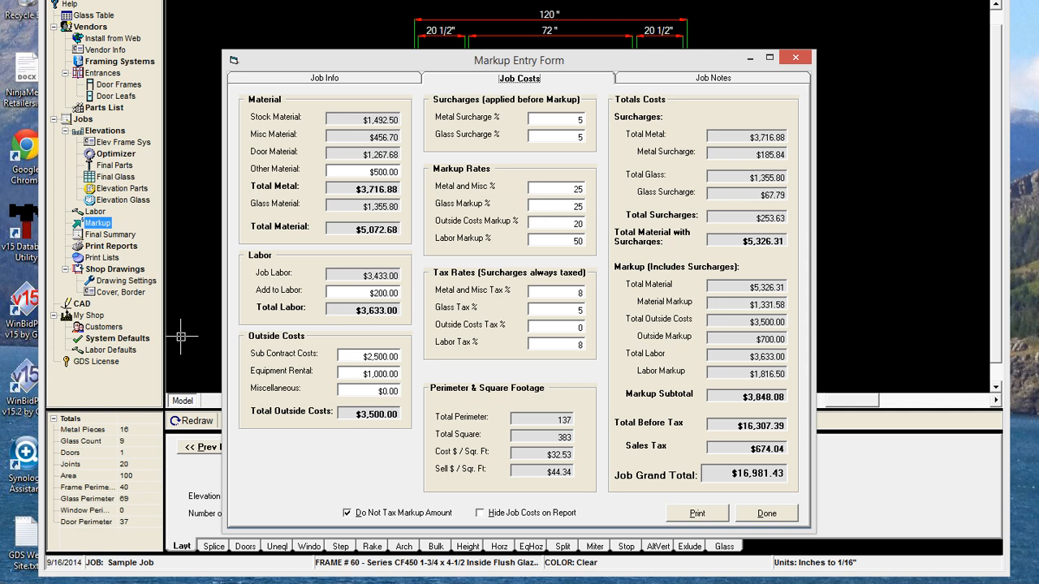
{"action": "left_click", "coordinate": [695, 513]}
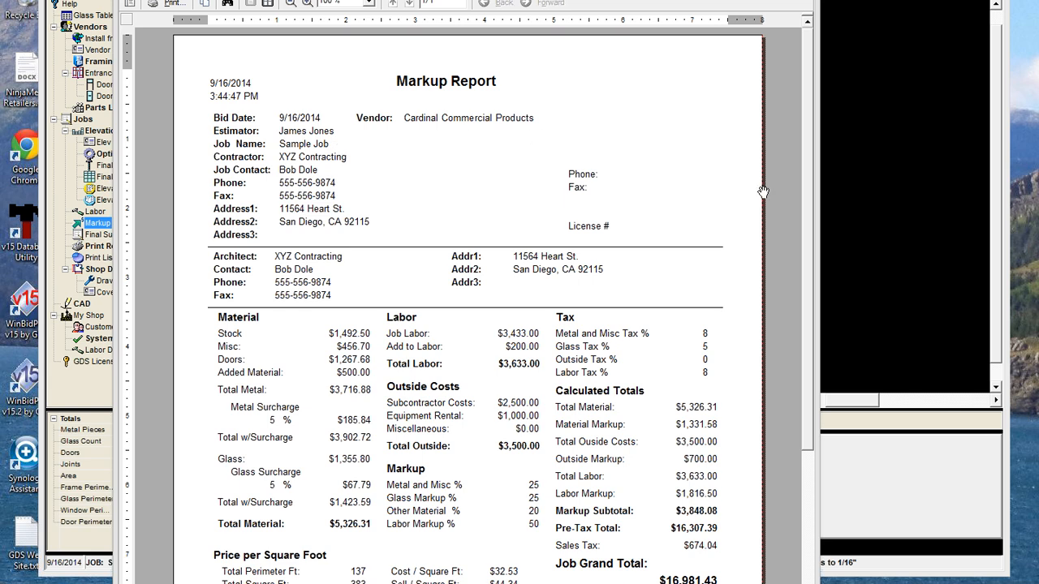
{"action": "left_click", "coordinate": [799, 1]}
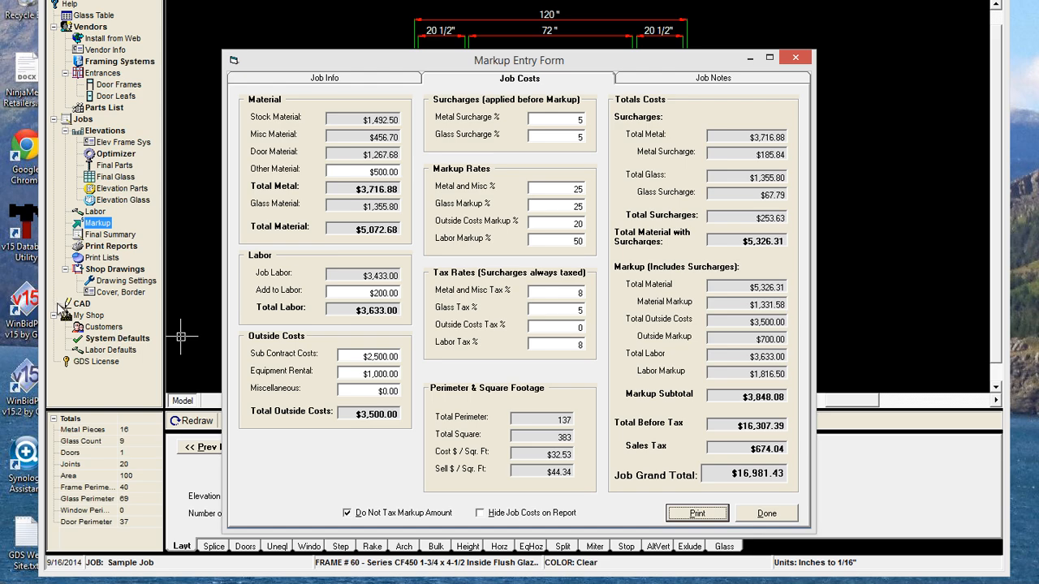
{"action": "left_click", "coordinate": [766, 512]}
Save company name GDS Estimating Services with the owner's name, license number and e-mail
{"action": "left_click", "coordinate": [89, 315]}
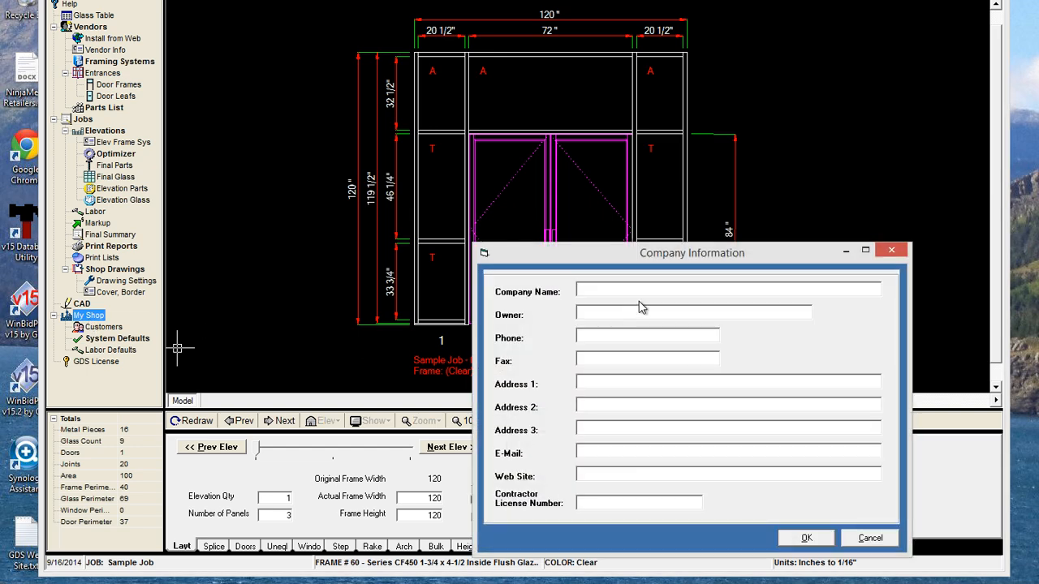
{"action": "type", "text": "GDS Estimating Services"}
{"action": "key", "text": "Tab"}
{"action": "type", "text": "35"}
{"action": "type", "text": "4654654654"}
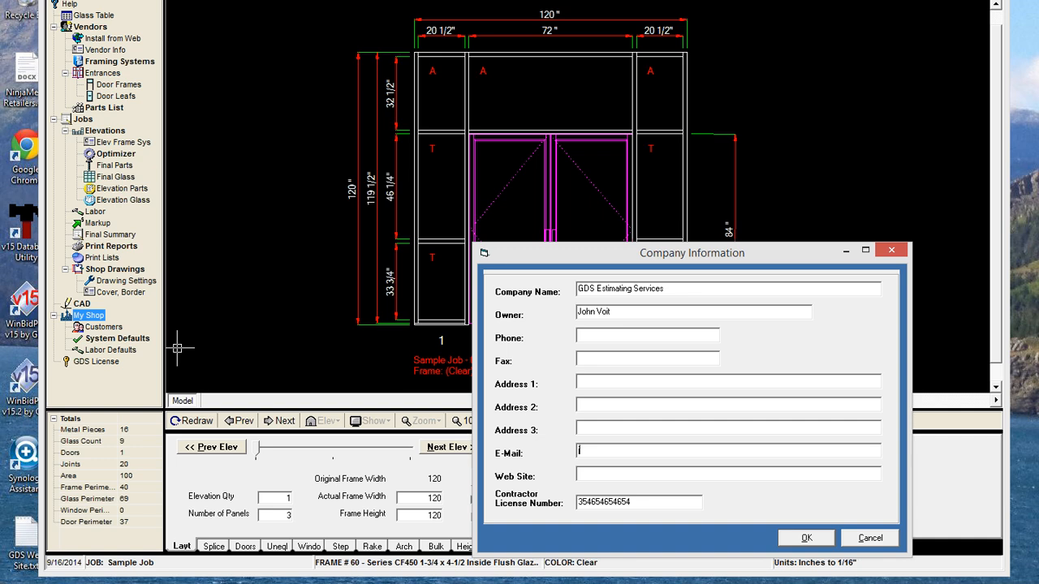
{"action": "left_click", "coordinate": [805, 538]}
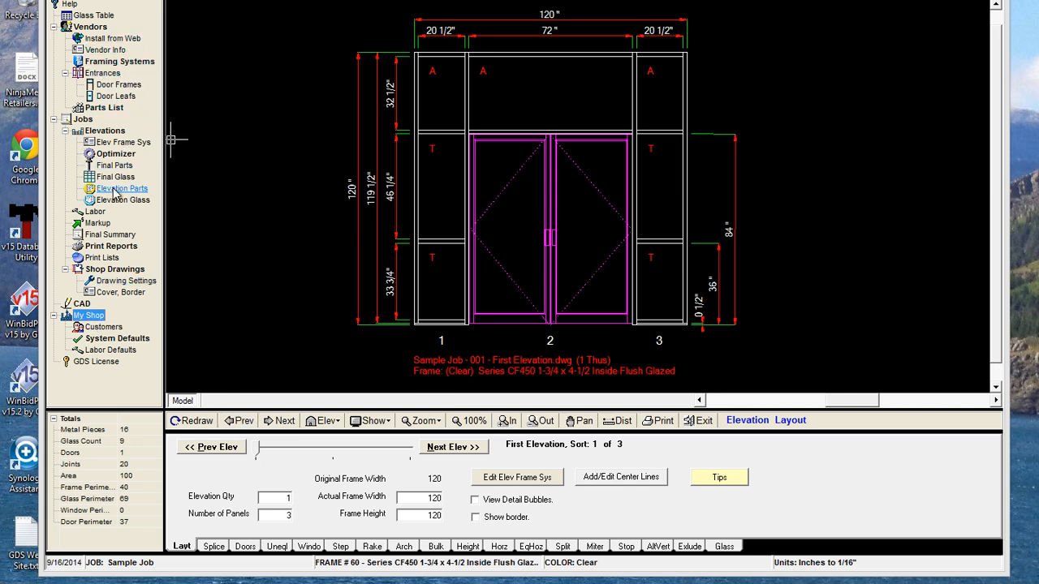
Reopen the Markup form and preview the Markup Report showing the GDS company details
{"action": "left_click", "coordinate": [97, 222]}
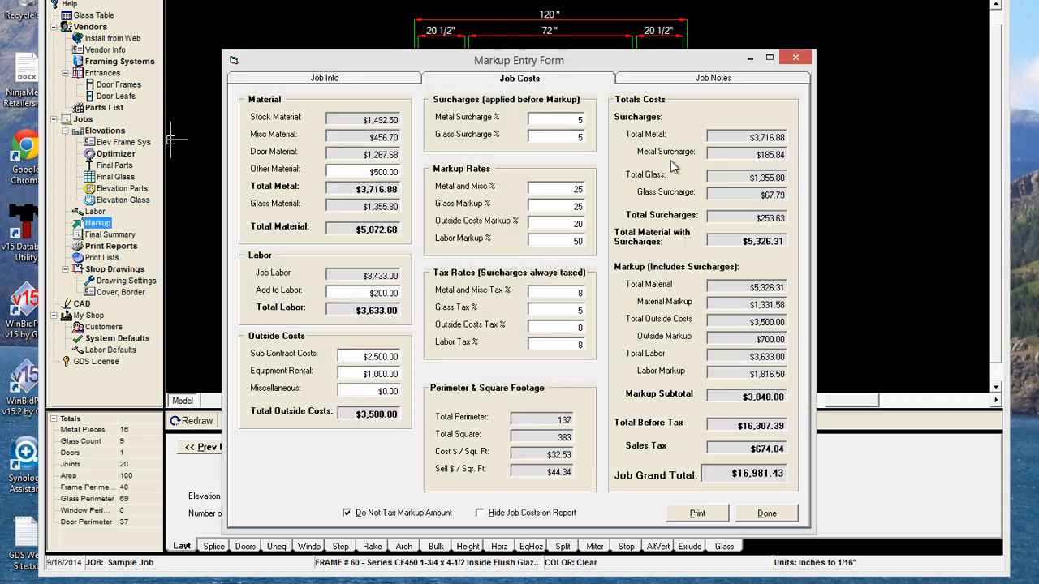
{"action": "left_click", "coordinate": [696, 513]}
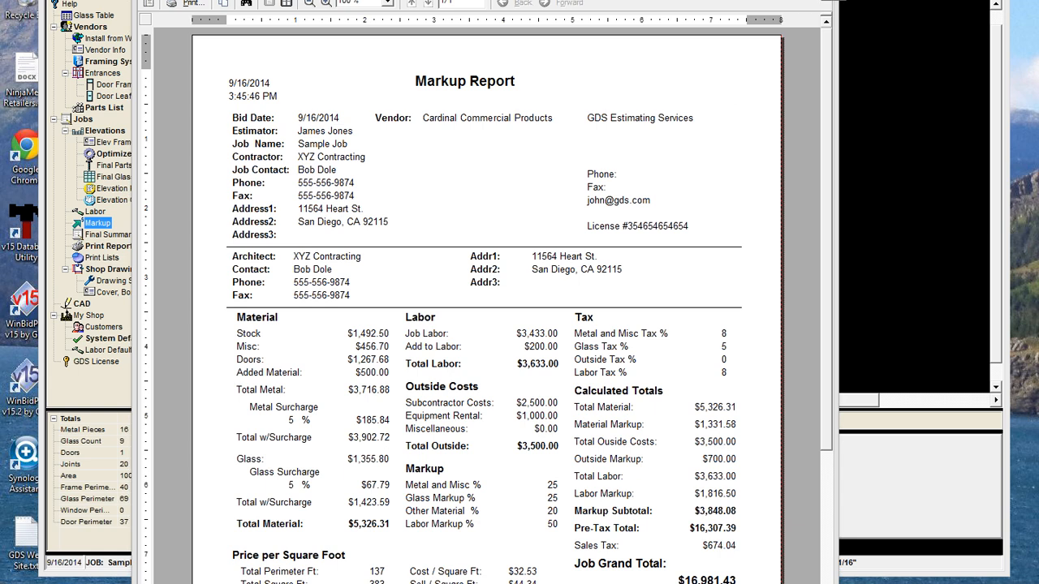
{"action": "left_click", "coordinate": [818, 0]}
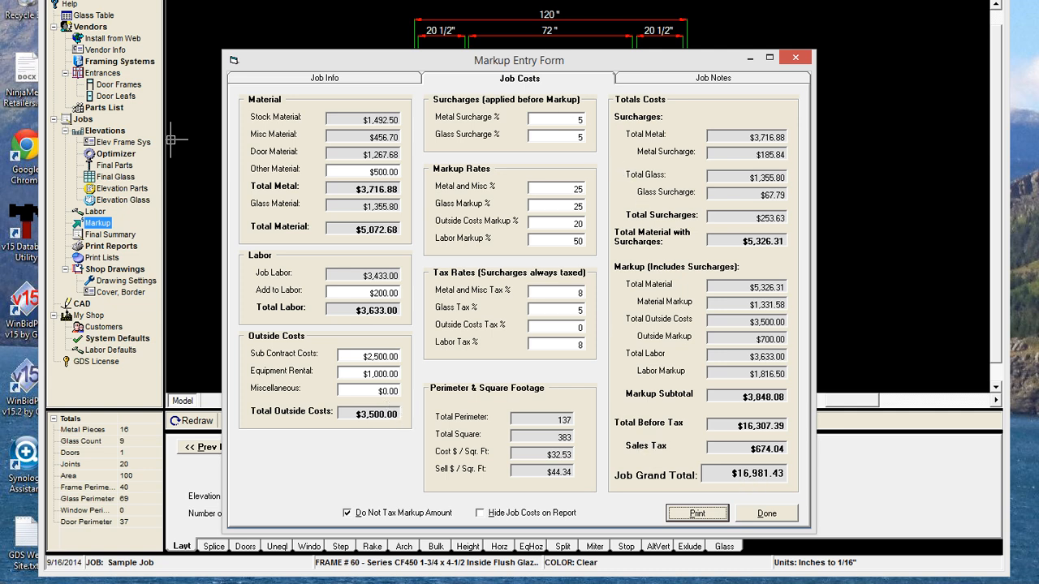
Set metal and glass surcharges to 0% and include the markup amount in sales tax
{"action": "double_click", "coordinate": [580, 120]}
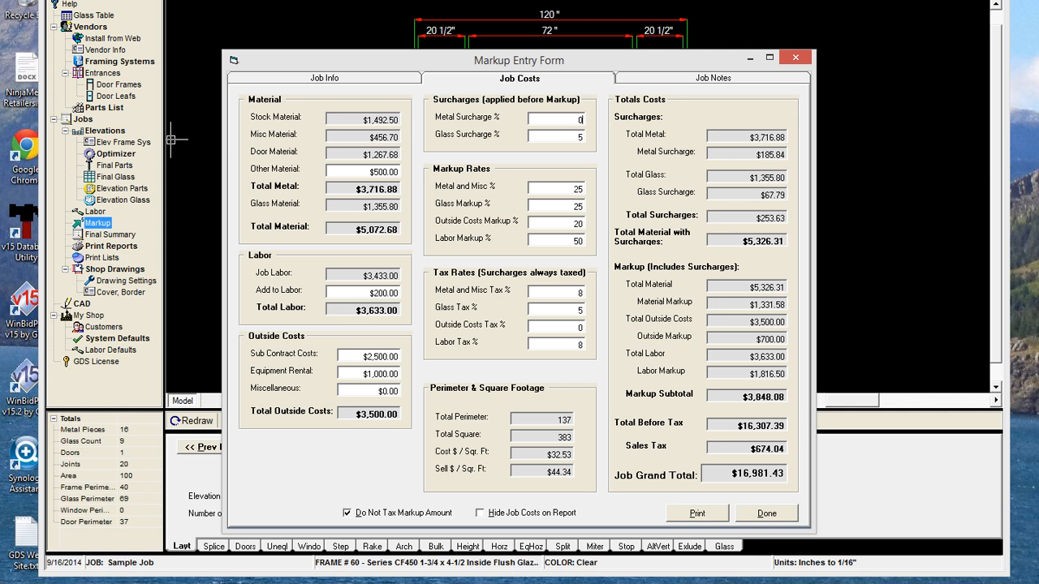
{"action": "type", "text": "0"}
{"action": "key", "text": "Tab"}
{"action": "type", "text": "0"}
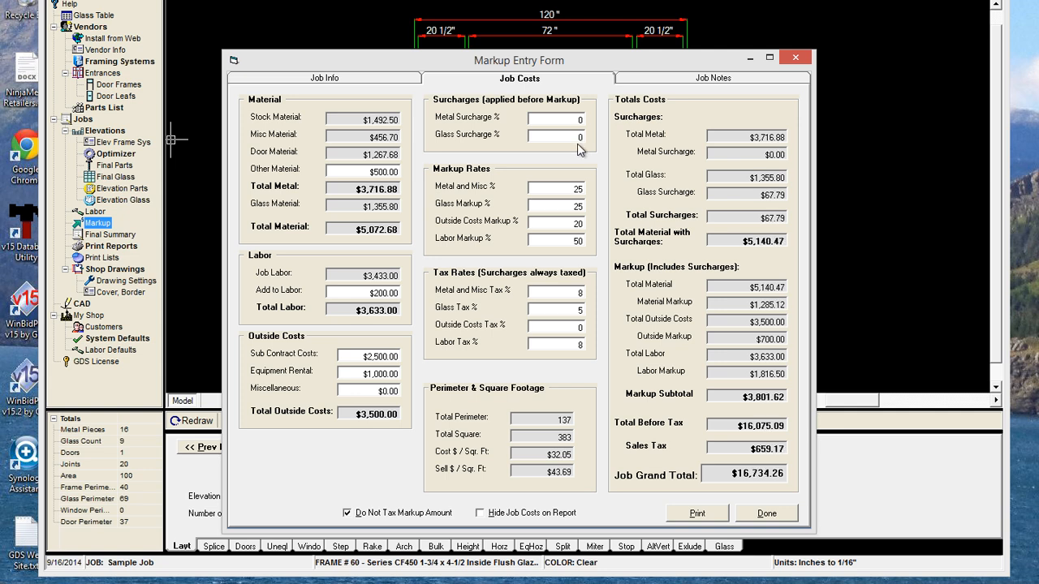
{"action": "key", "text": "Tab"}
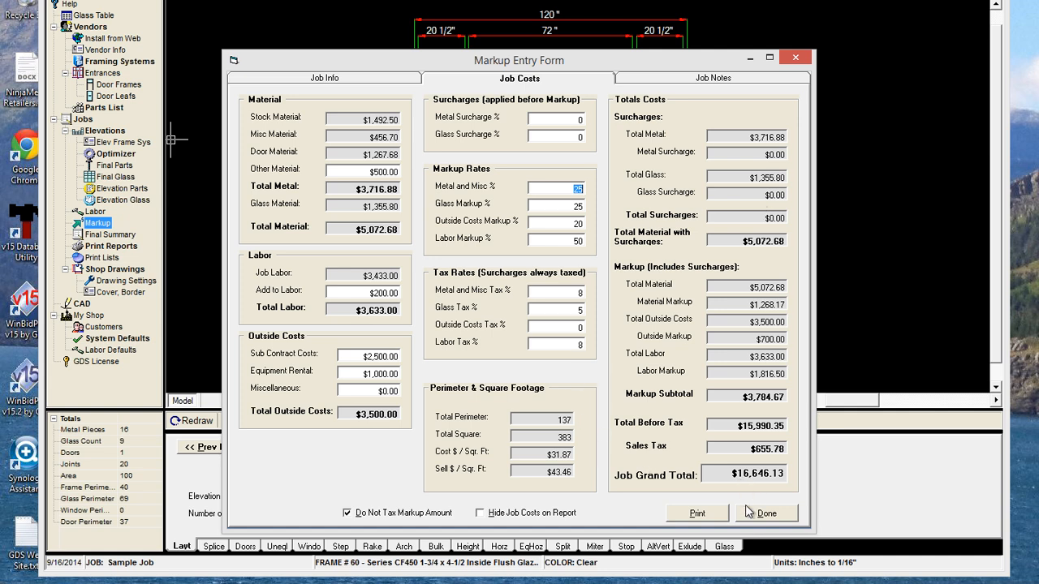
{"action": "left_click", "coordinate": [360, 515]}
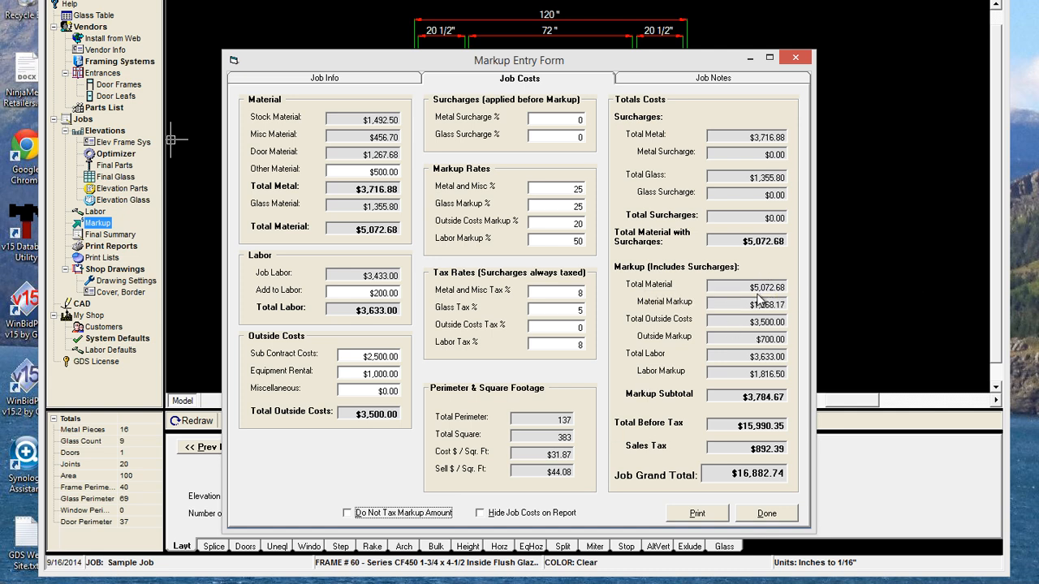
{"action": "mouse_move", "coordinate": [757, 309]}
Hide job costs, preview the Job Estimate totalling $16,882.74, then close the preview and form
{"action": "left_click", "coordinate": [493, 519]}
{"action": "left_click", "coordinate": [714, 516]}
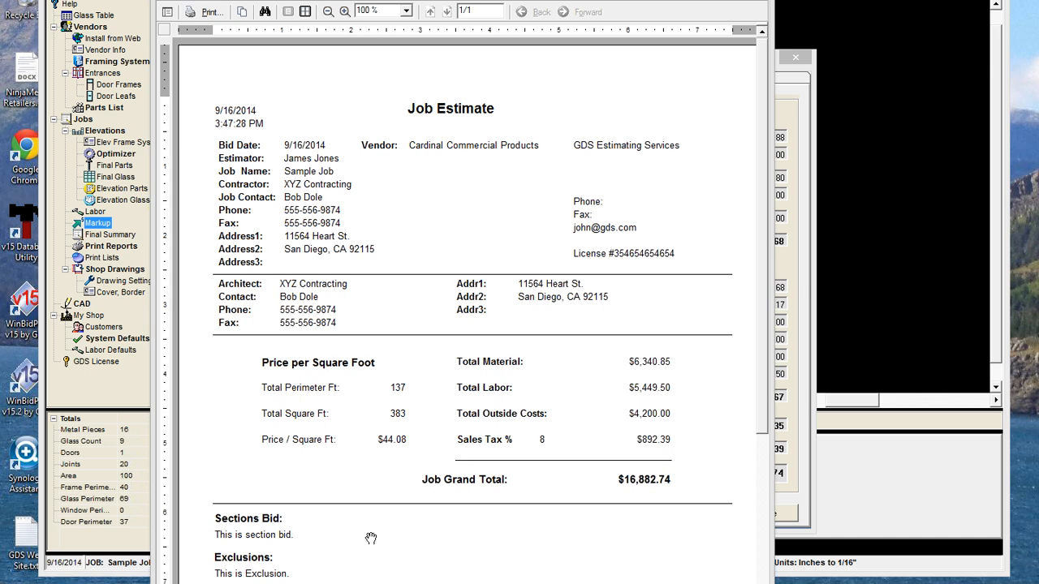
{"action": "scroll", "coordinate": [371, 538], "scroll_direction": "down", "scroll_amount": 1}
{"action": "scroll", "coordinate": [371, 538], "scroll_direction": "down", "scroll_amount": 2}
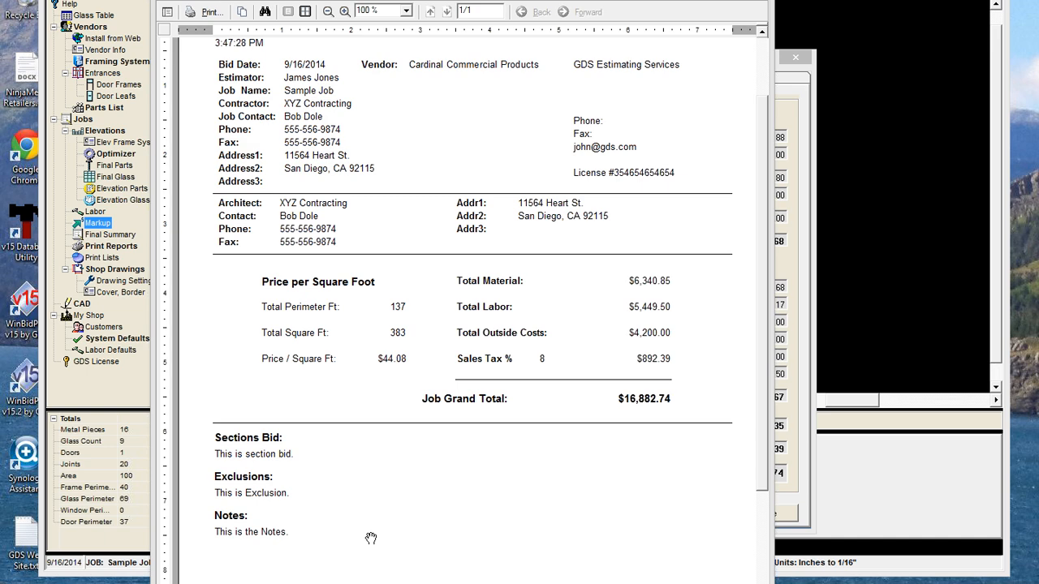
{"action": "scroll", "coordinate": [371, 538], "scroll_direction": "up", "scroll_amount": 2}
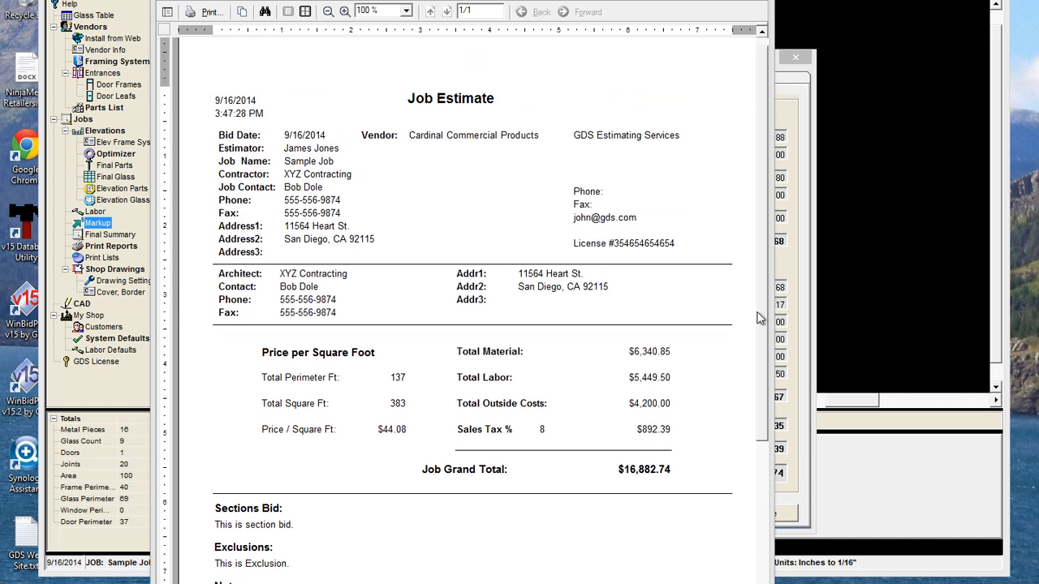
{"action": "left_click", "coordinate": [755, 0]}
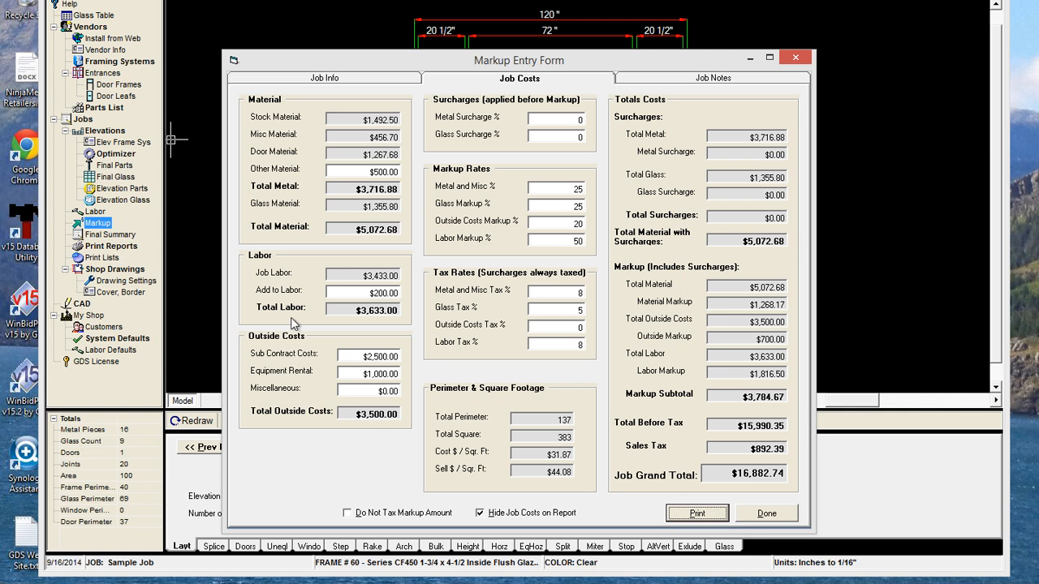
{"action": "left_click", "coordinate": [789, 516]}
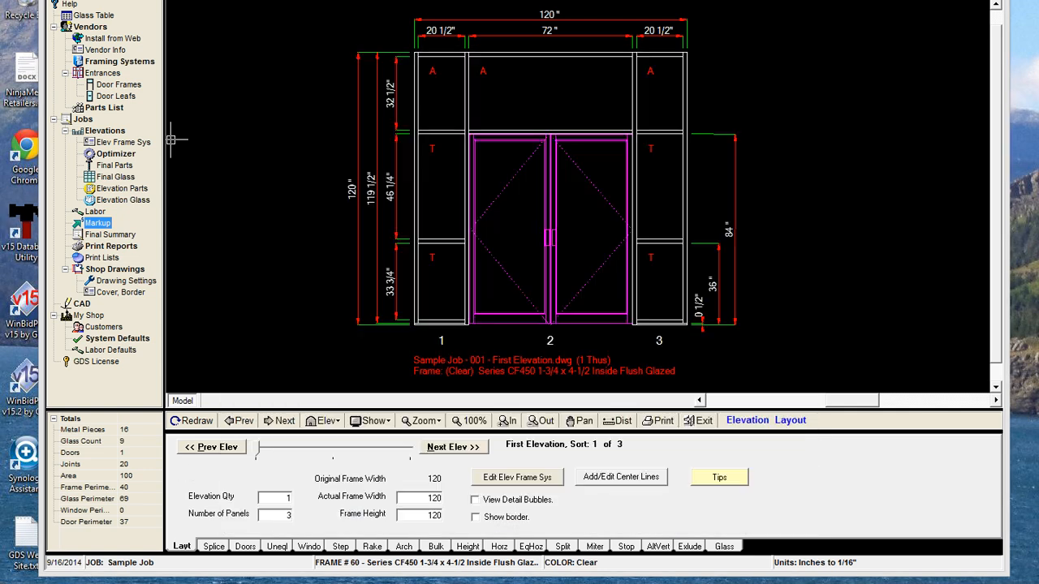